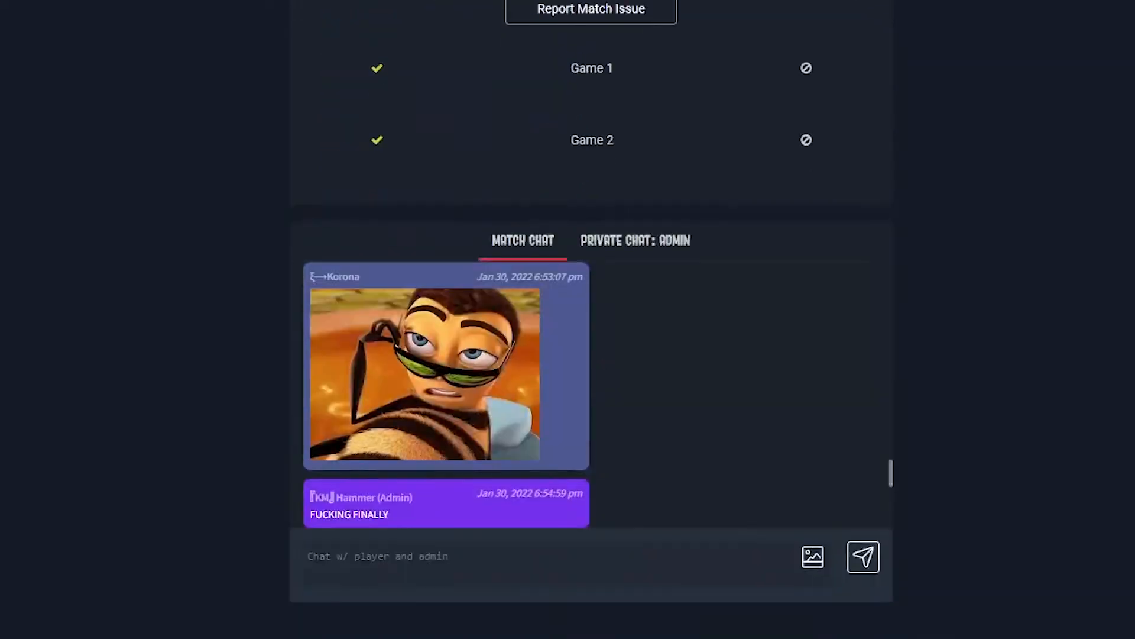
{"action": "scroll", "coordinate": [568, 328], "scroll_direction": "down", "scroll_amount": 3}
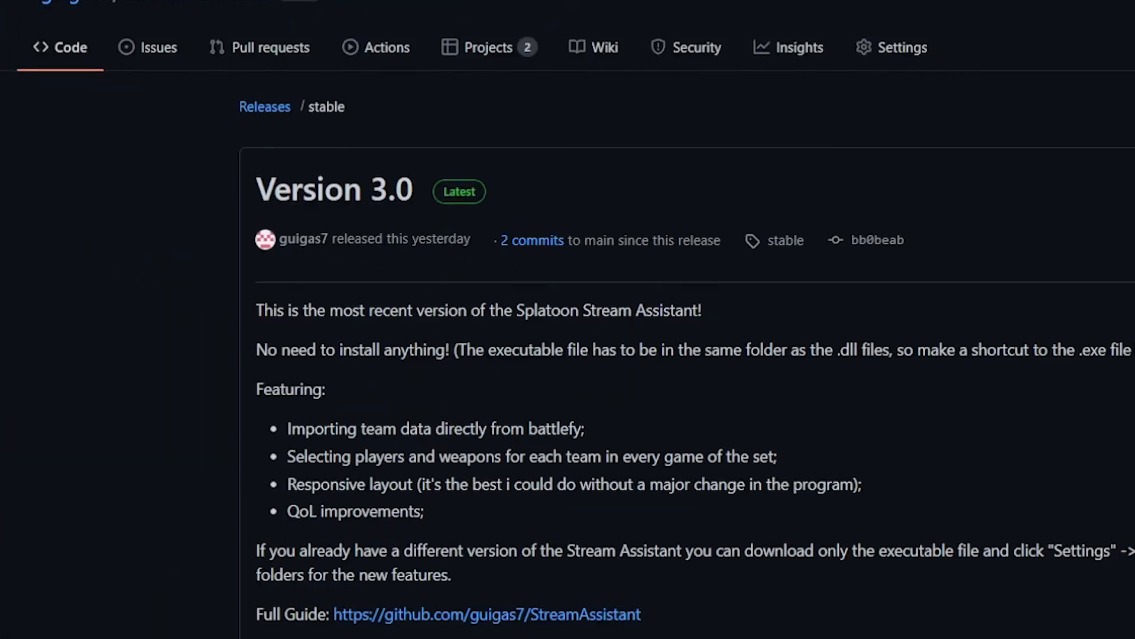
Download Splatoon.Stream.Assistant.-.publish.rar from the Version 3.0 release and extract it in the Downloads folder
{"action": "scroll", "coordinate": [686, 355], "scroll_direction": "down", "scroll_amount": 3}
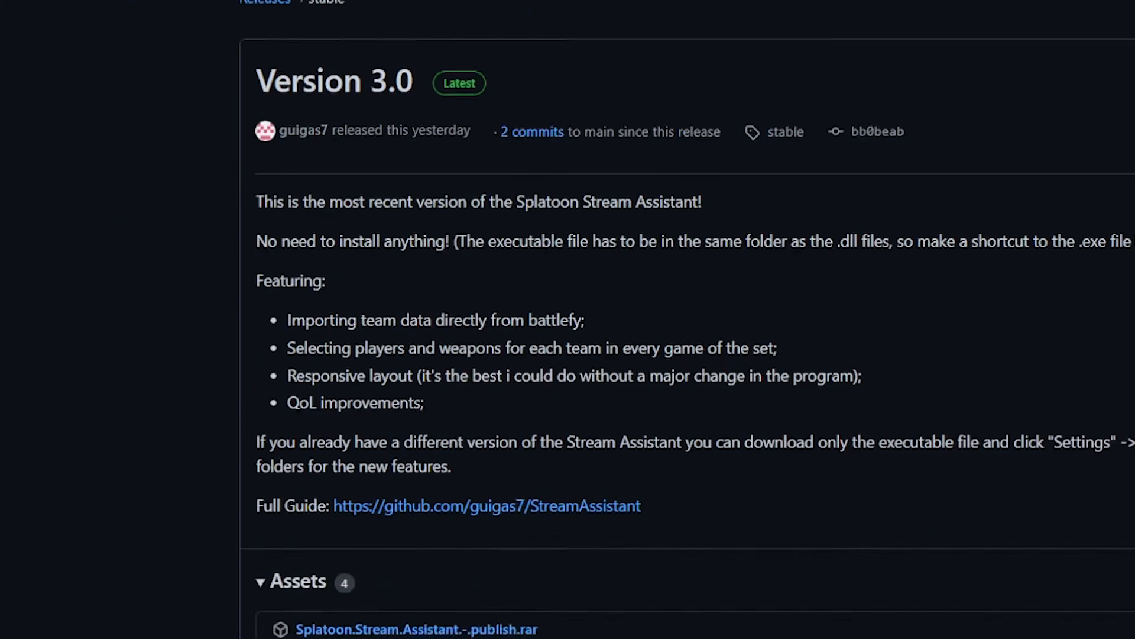
{"action": "left_click", "coordinate": [614, 252]}
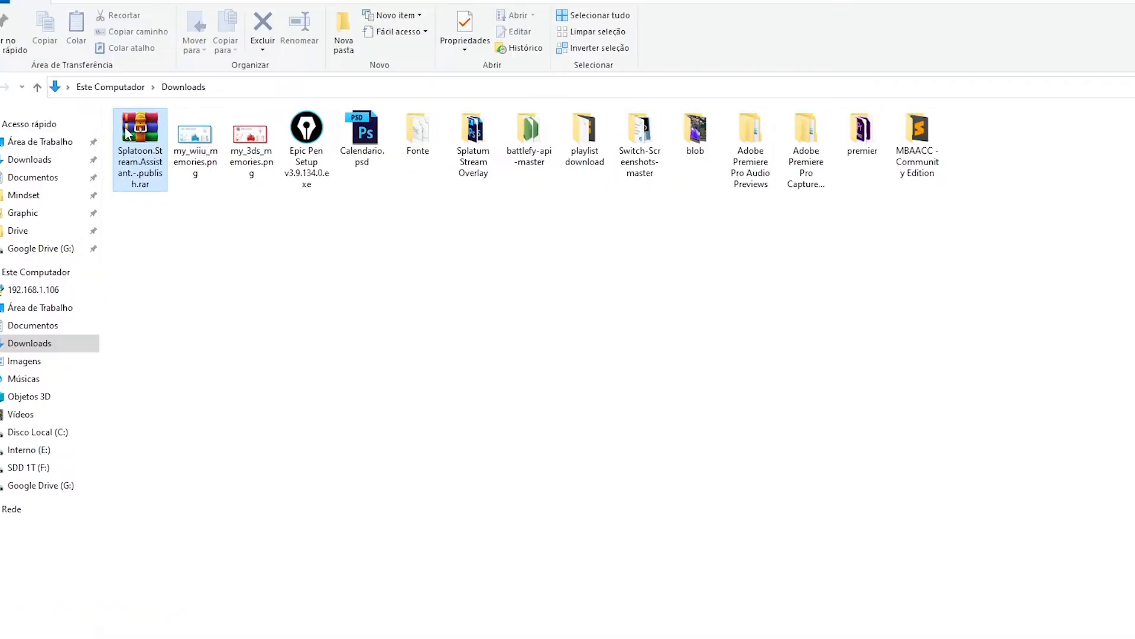
{"action": "right_click", "coordinate": [126, 133]}
{"action": "left_click", "coordinate": [189, 216]}
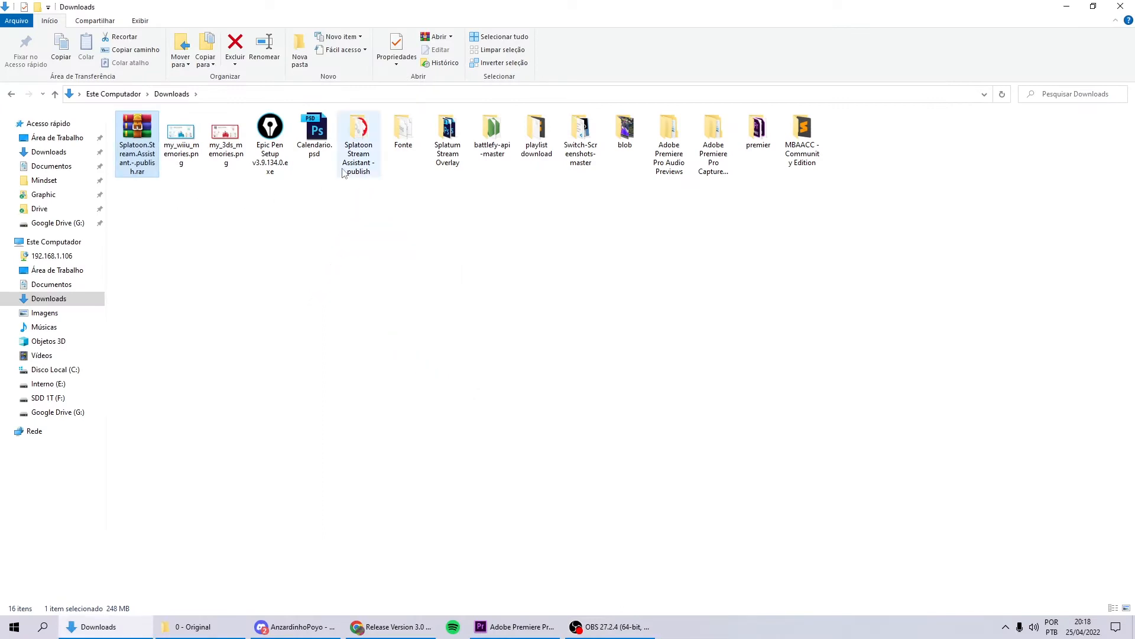
Open the extracted Splatoon Stream Assistant - publish folder and launch StreamAssistant.exe
{"action": "double_click", "coordinate": [343, 172]}
{"action": "left_click", "coordinate": [160, 337]}
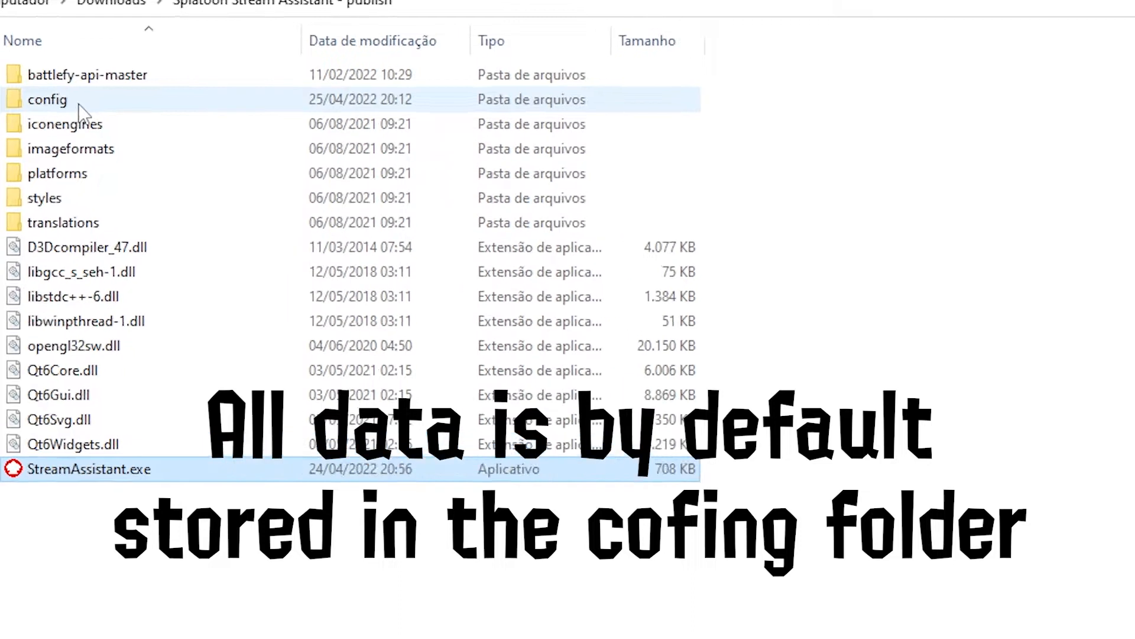
{"action": "double_click", "coordinate": [39, 78]}
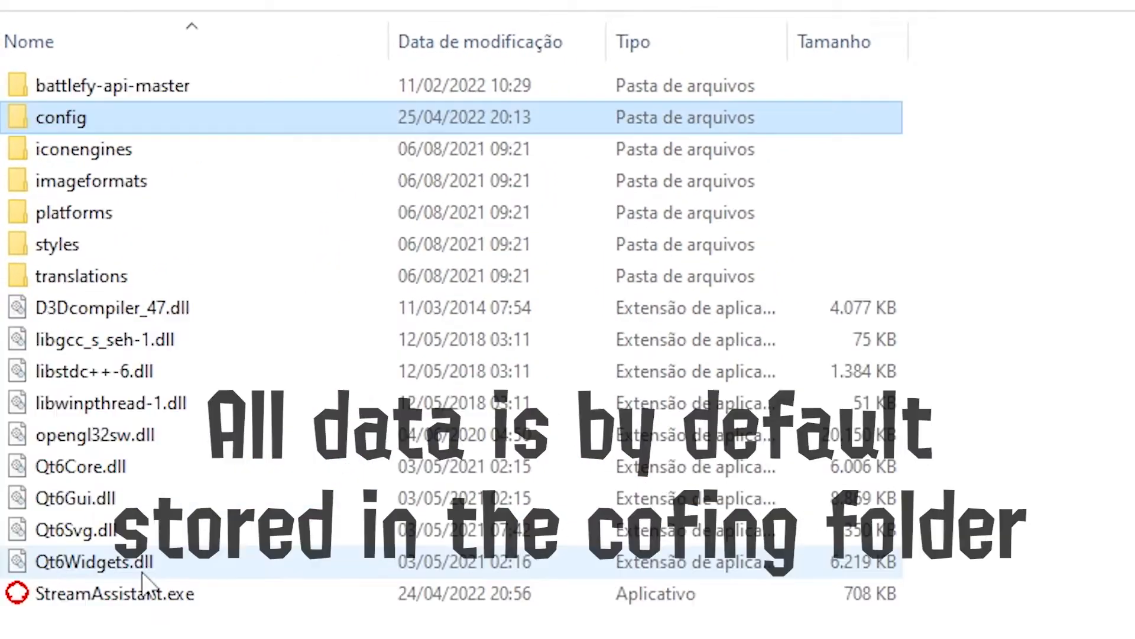
{"action": "double_click", "coordinate": [55, 324]}
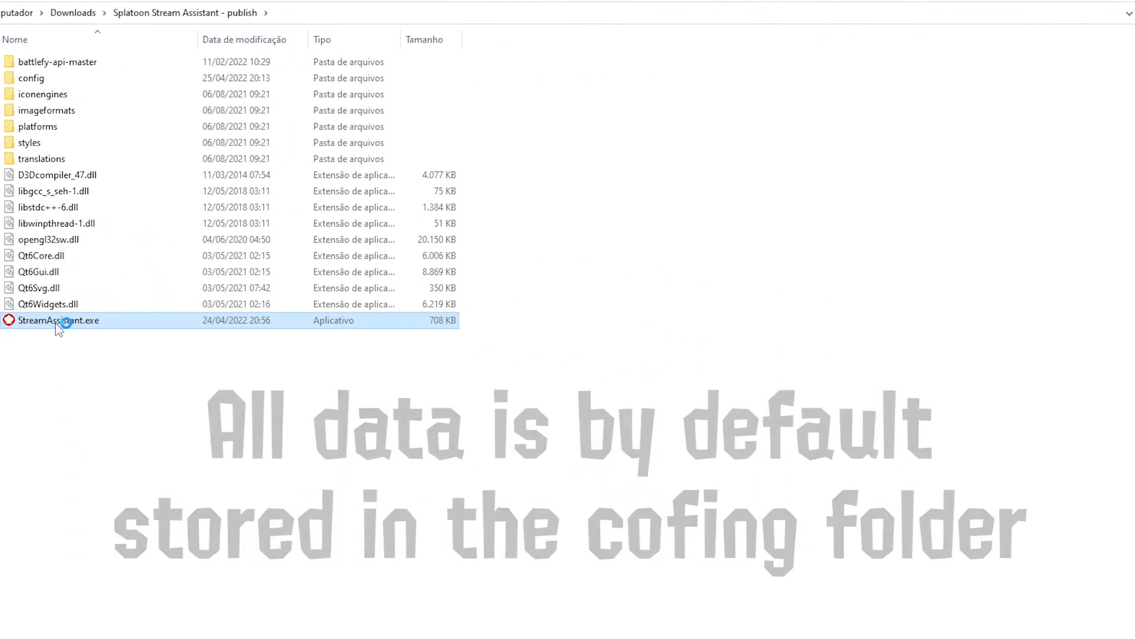
Open the directory settings and save the default paths in the config folder
{"action": "left_click", "coordinate": [114, 145]}
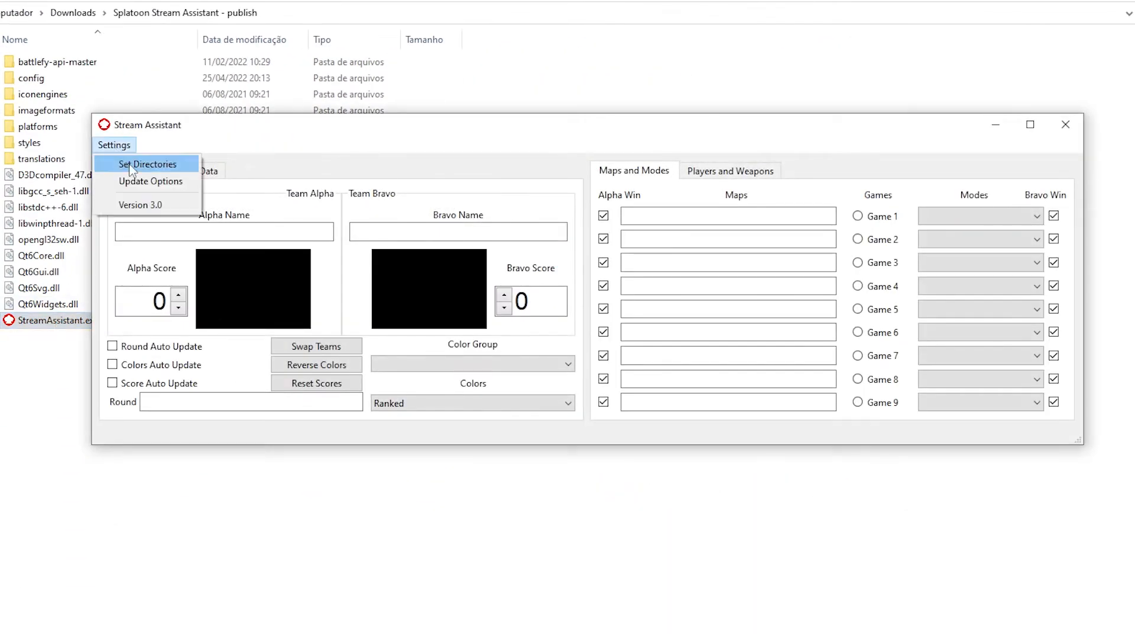
{"action": "left_click", "coordinate": [130, 163]}
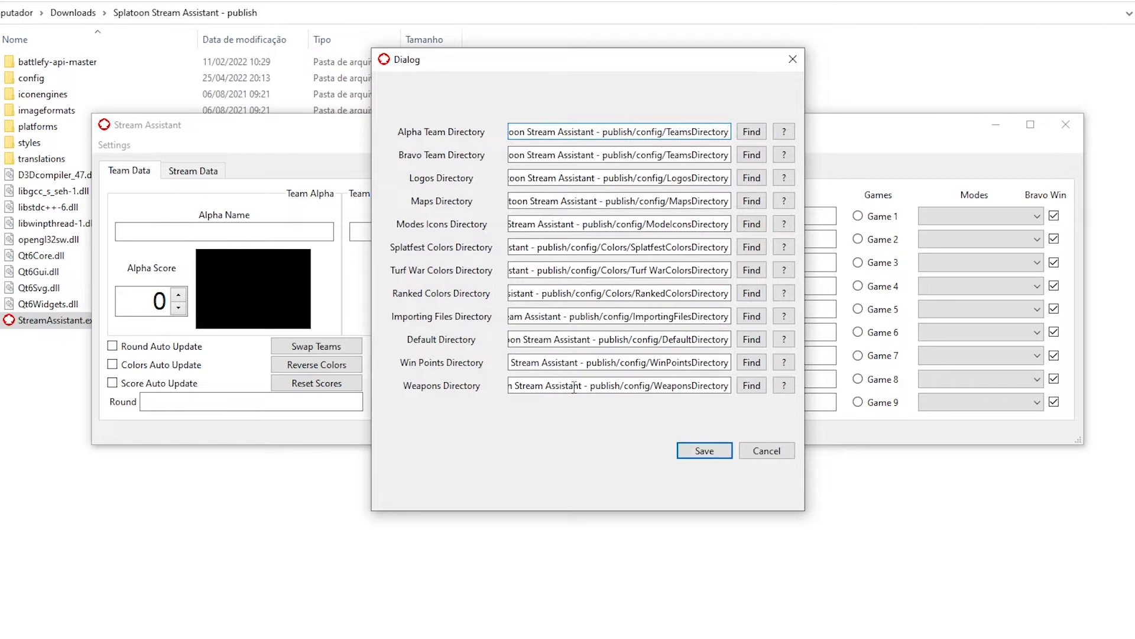
{"action": "left_click", "coordinate": [694, 453]}
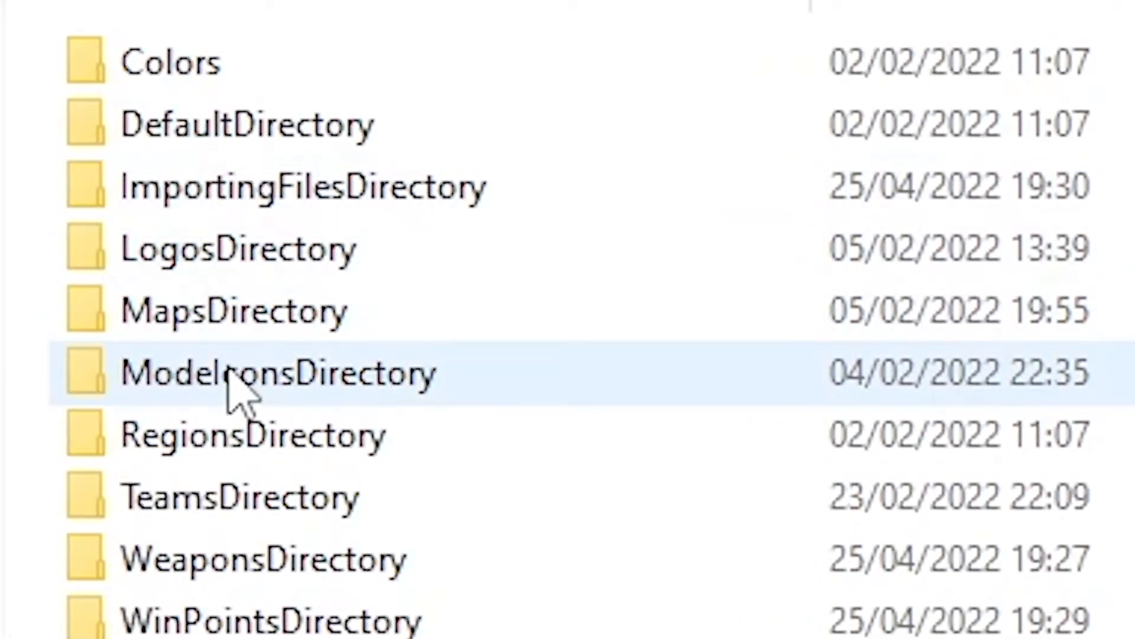
Open the ModeIconsDirectory folder to view the mode icons, and set the mode of Game 1 to Counterpick
{"action": "double_click", "coordinate": [234, 389]}
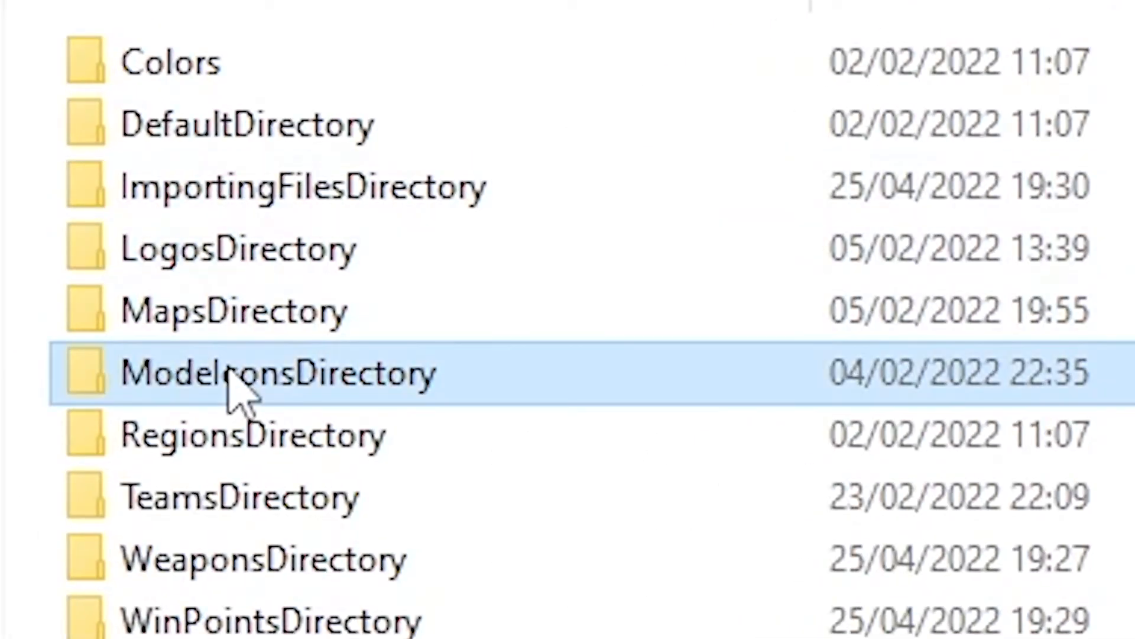
{"action": "left_click_drag", "start_coordinate": [65, 333], "coordinate": [1117, 98]}
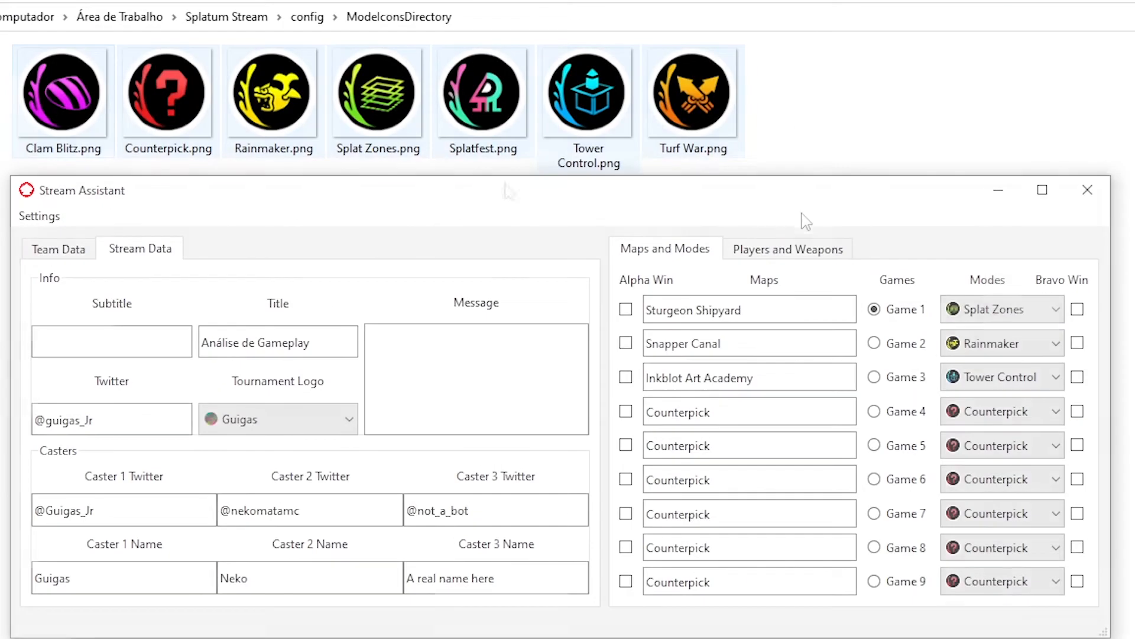
{"action": "left_click", "coordinate": [998, 309]}
{"action": "left_click", "coordinate": [1005, 351]}
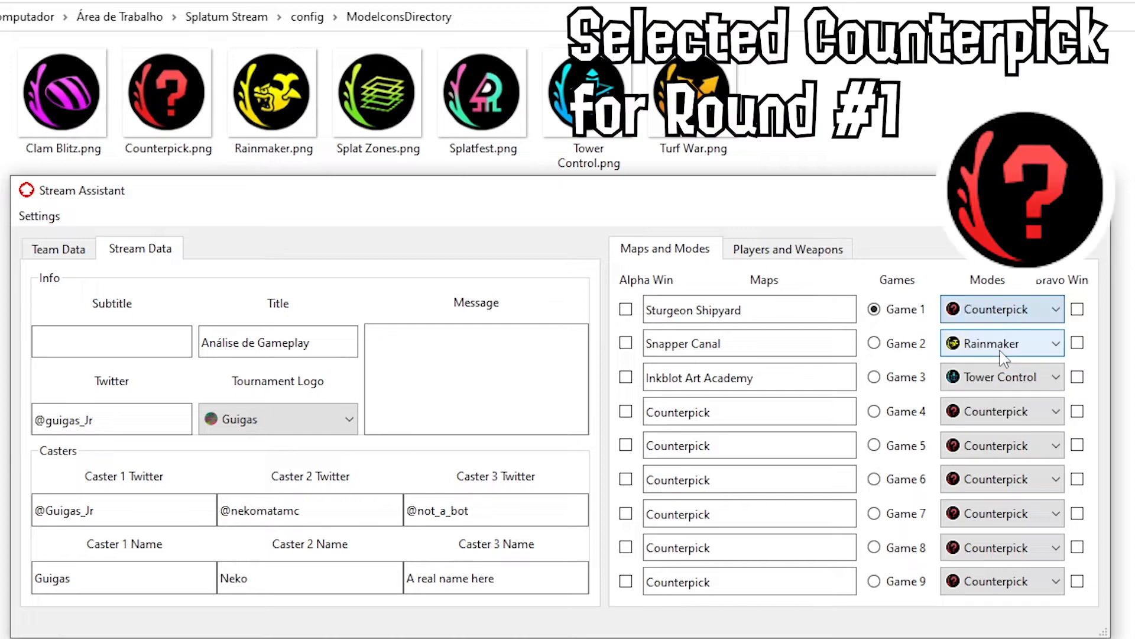
Go to config, ImportingFilesDirectory, set, modes and open file 1 holding the first game's mode icon
{"action": "left_click", "coordinate": [308, 18]}
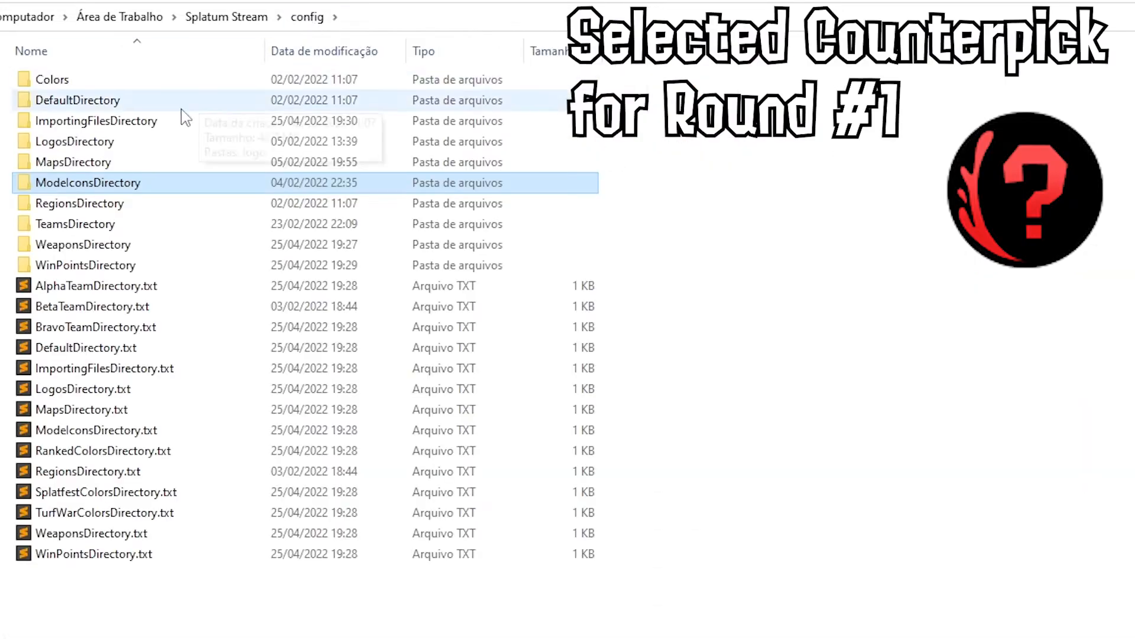
{"action": "double_click", "coordinate": [131, 133]}
{"action": "double_click", "coordinate": [117, 148]}
{"action": "double_click", "coordinate": [70, 97]}
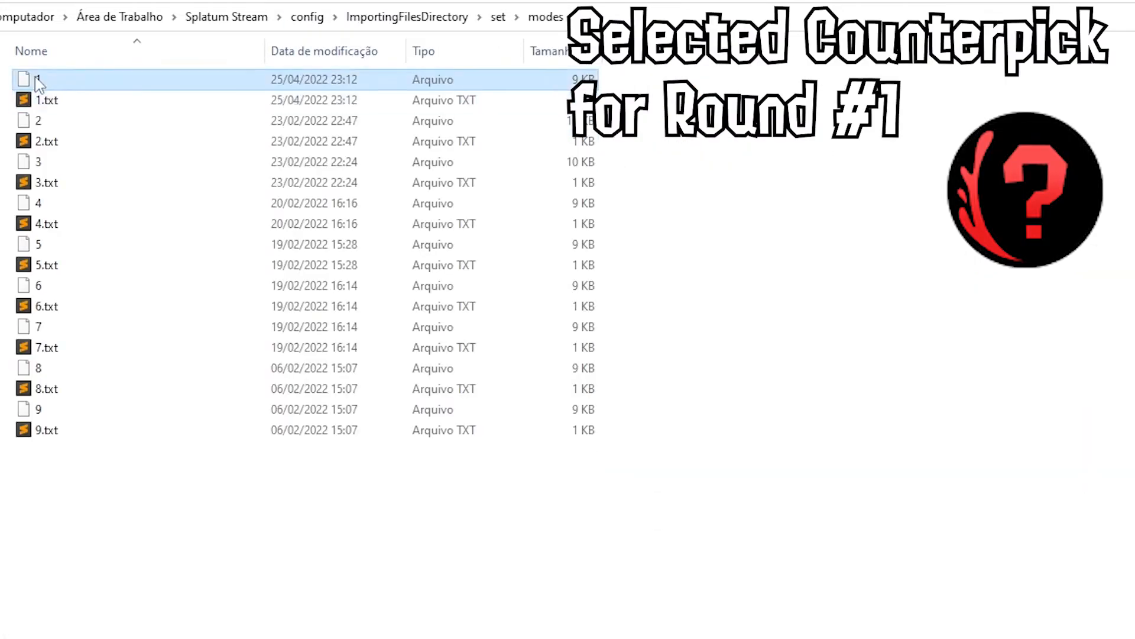
{"action": "double_click", "coordinate": [36, 79]}
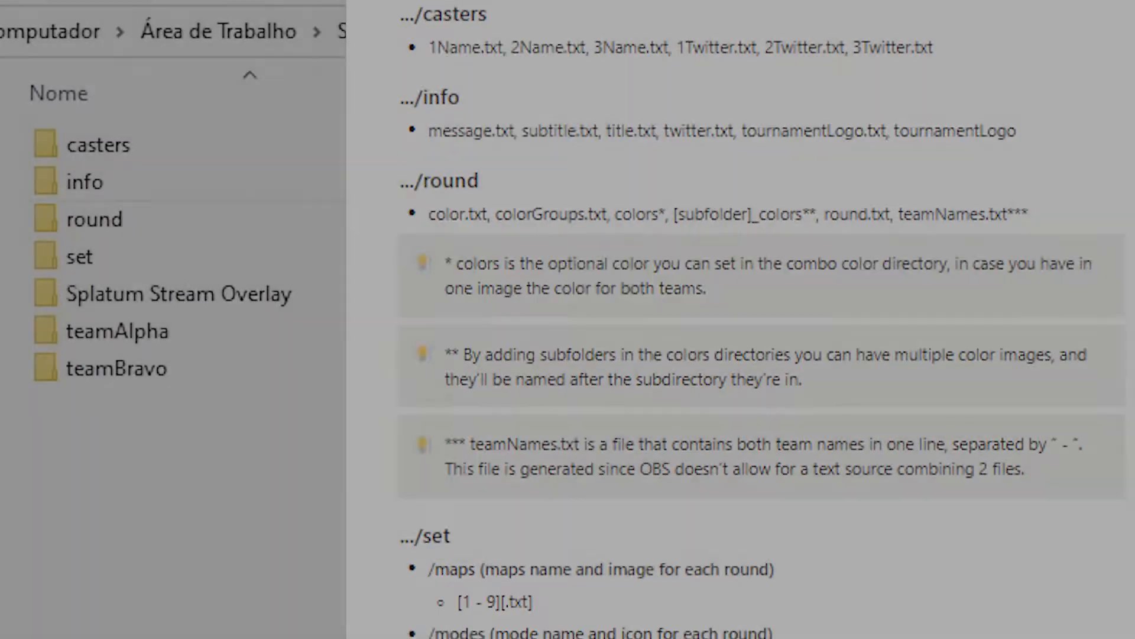
Examine the guide's list of files generated in the round and set folders
{"action": "scroll", "coordinate": [761, 320], "scroll_direction": "down", "scroll_amount": 5}
{"action": "scroll", "coordinate": [761, 319], "scroll_direction": "down", "scroll_amount": 6}
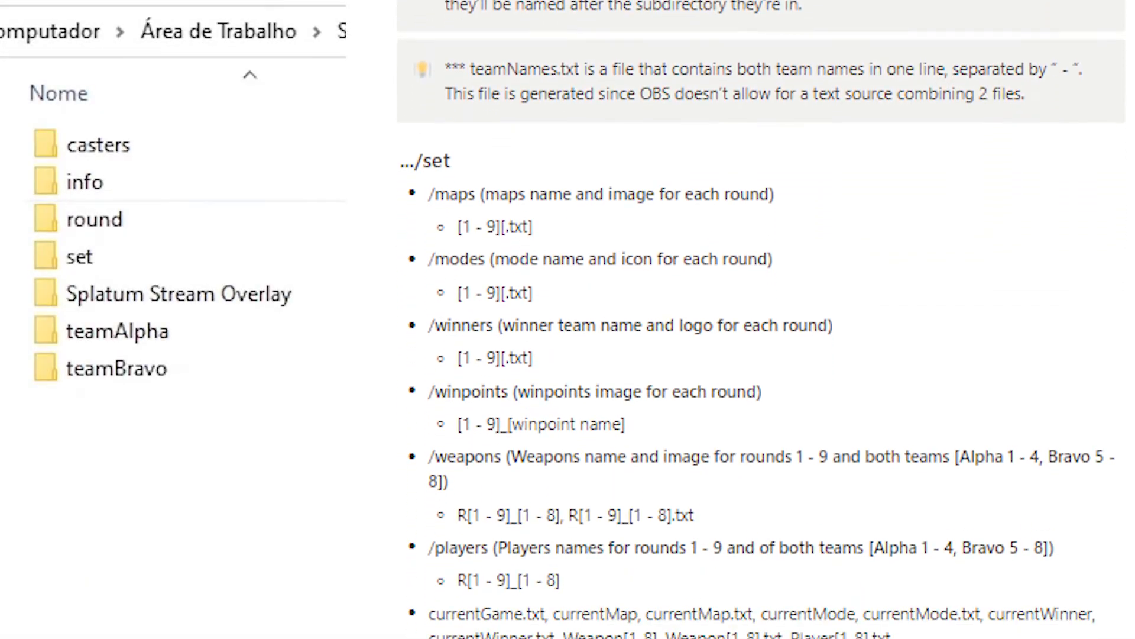
{"action": "scroll", "coordinate": [761, 320], "scroll_direction": "down", "scroll_amount": 3}
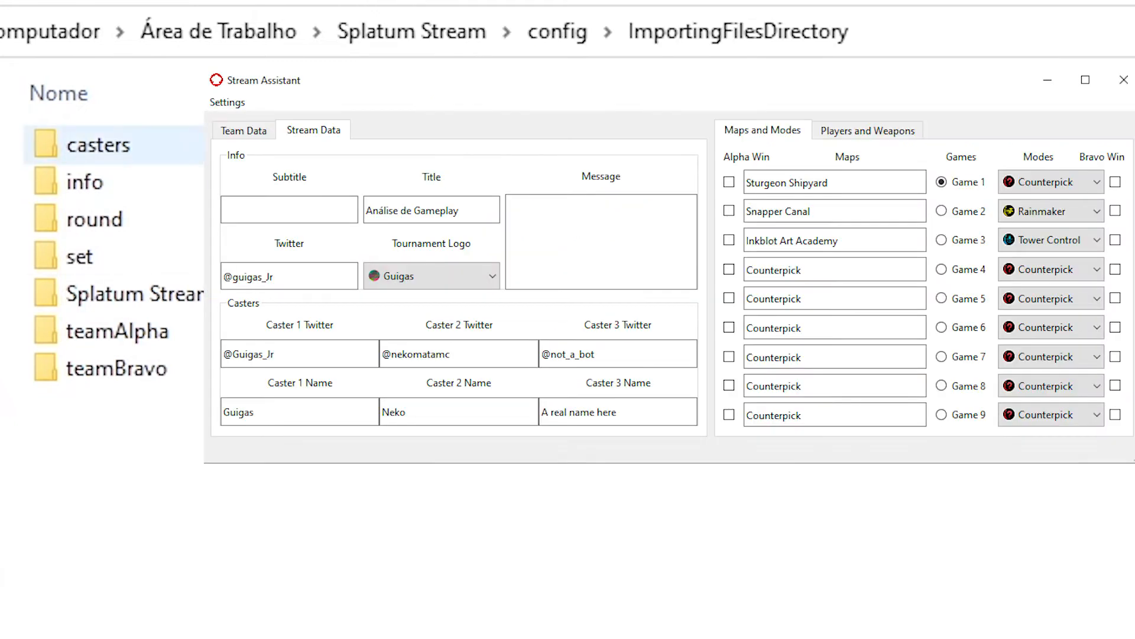
Enter "shiv" as the Alpha team name and pick the second suggested team
{"action": "key", "text": "Return"}
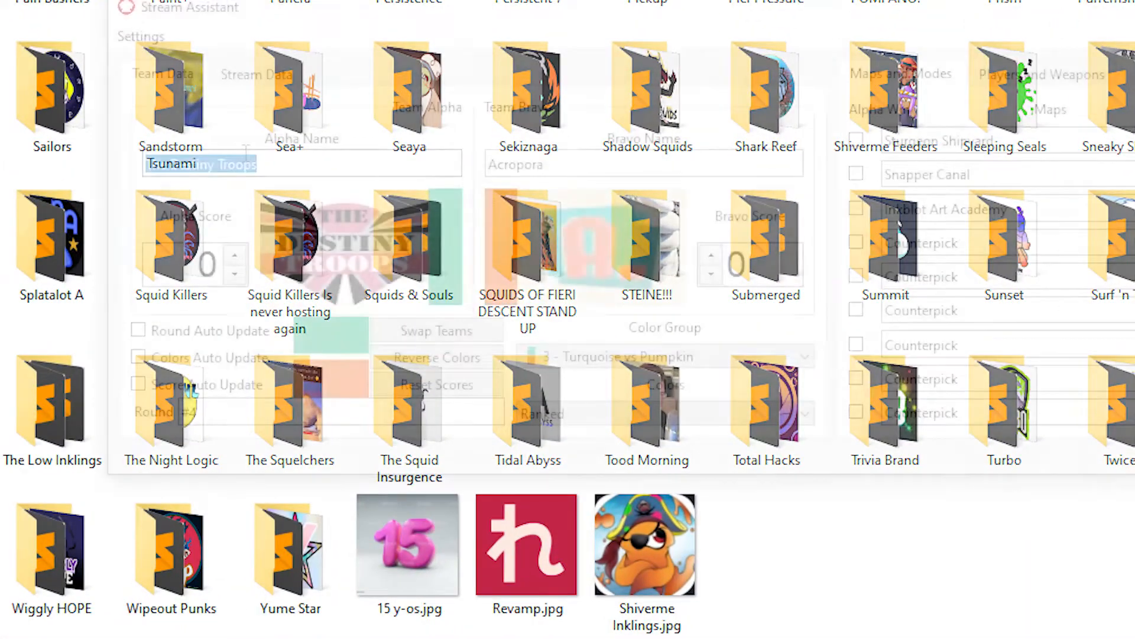
{"action": "type", "text": "shiv"}
{"action": "key", "text": "Down"}
{"action": "key", "text": "Down"}
{"action": "key", "text": "Return"}
Choose Wipeout Punks as the Bravo team by entering "wipe", and open the Wipeout Punks team folder
{"action": "double_click", "coordinate": [543, 157]}
{"action": "type", "text": "wipe"}
{"action": "key", "text": "Down"}
{"action": "key", "text": "Return"}
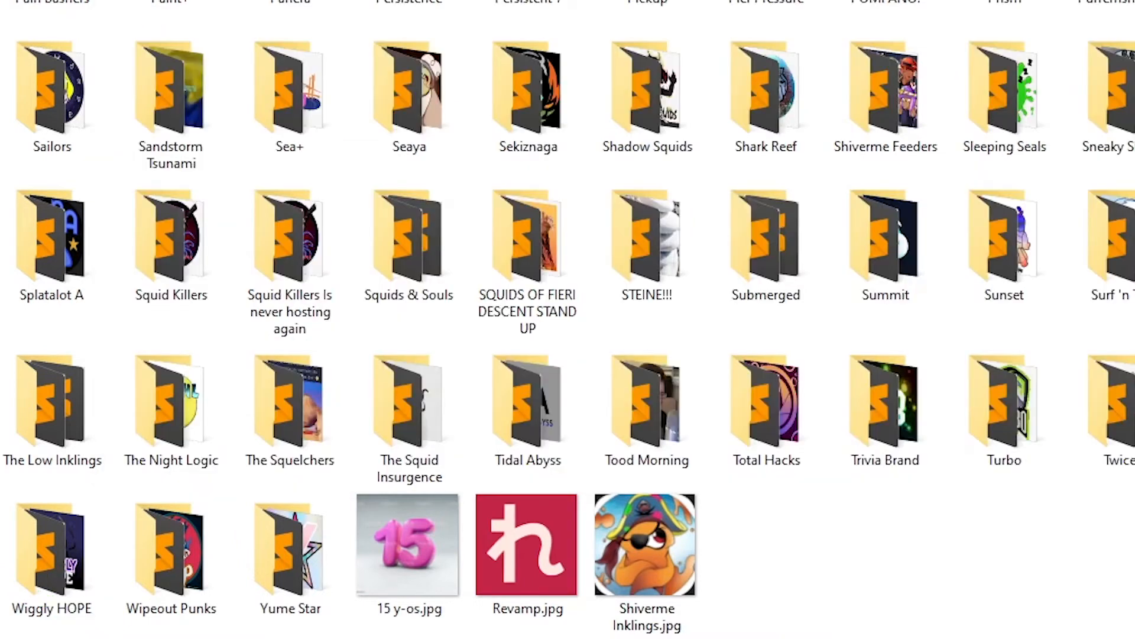
{"action": "double_click", "coordinate": [171, 556]}
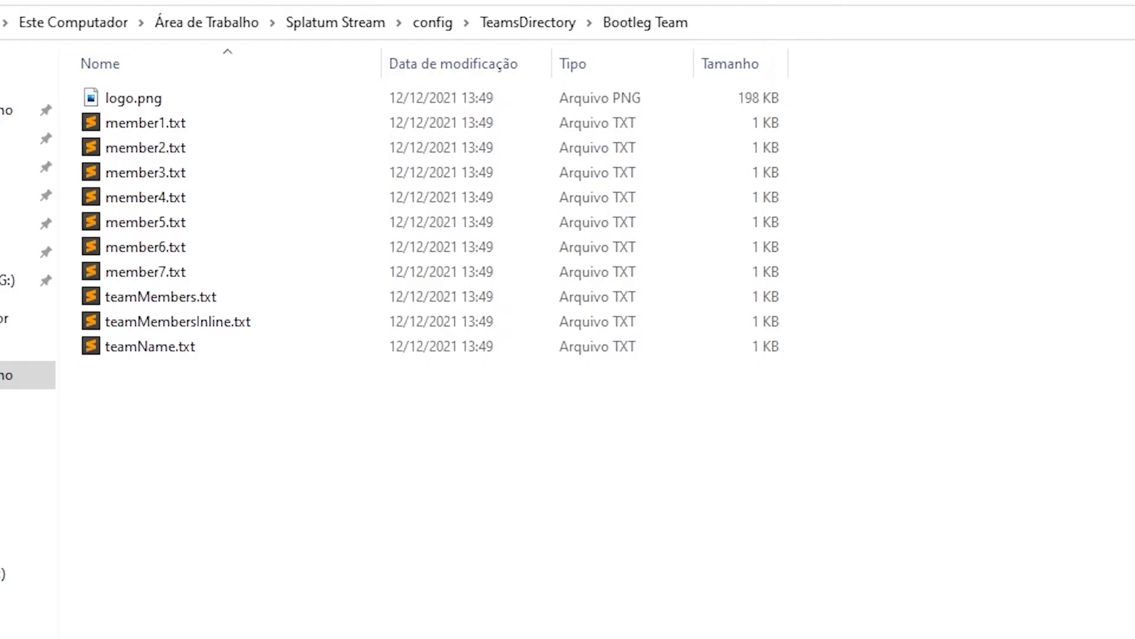
Add the achievements.jpg image to the Bootleg Team folder and preview it
{"action": "left_click_drag", "start_coordinate": [313, 500], "coordinate": [540, 495]}
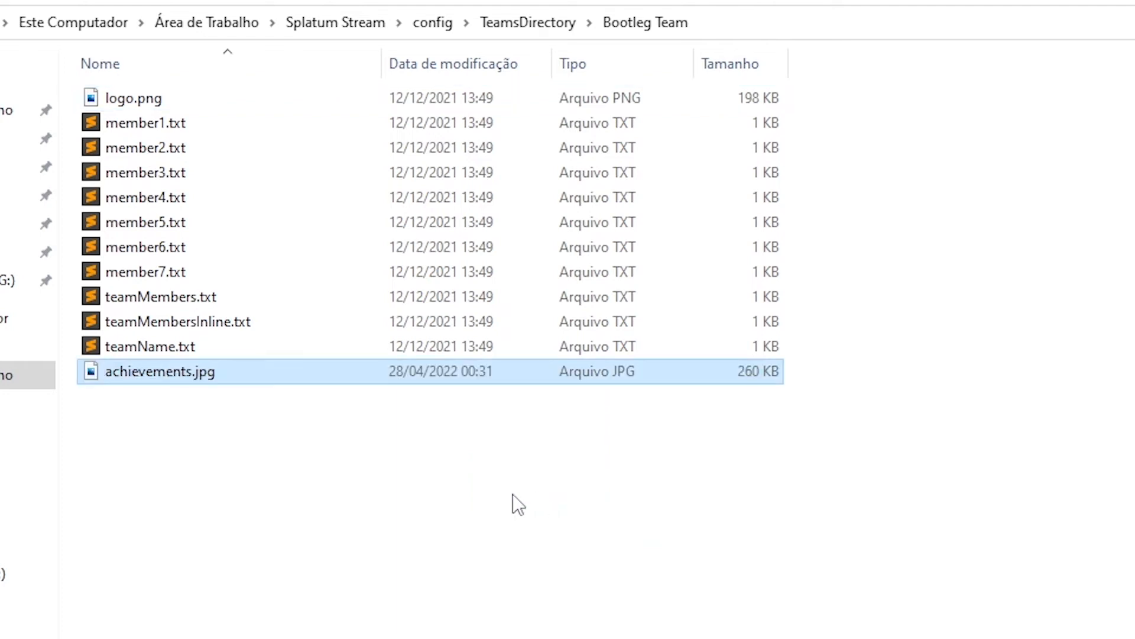
{"action": "double_click", "coordinate": [148, 377]}
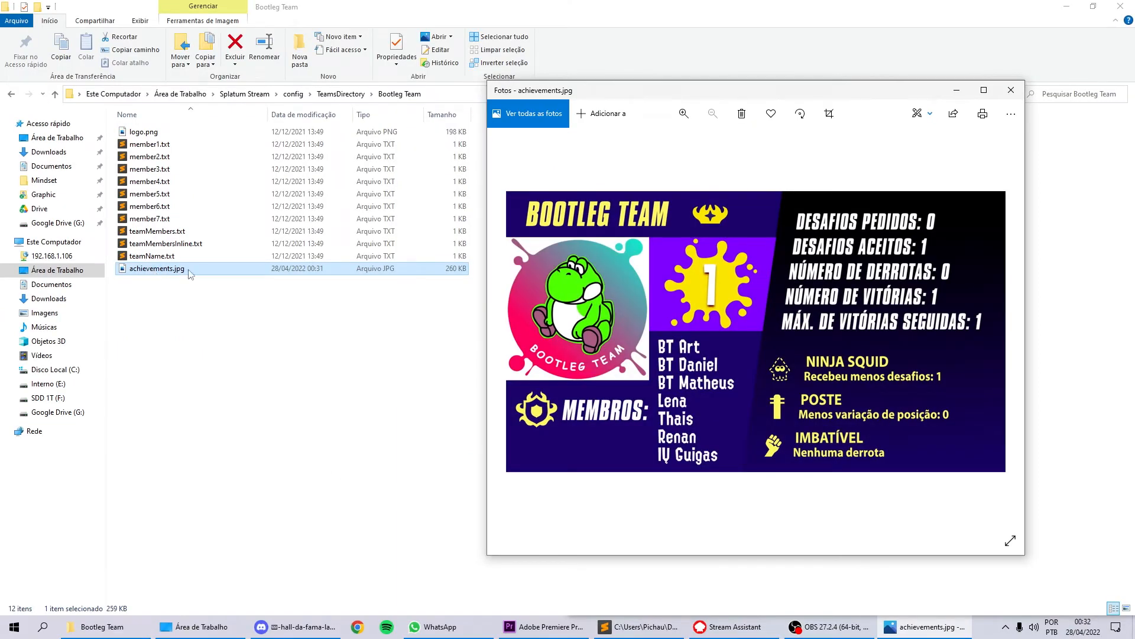
{"action": "left_click", "coordinate": [1010, 90]}
Create a description.txt text file in the Bootleg Team folder, write "A cool team :)" in it and save
{"action": "mouse_move", "coordinate": [414, 555]}
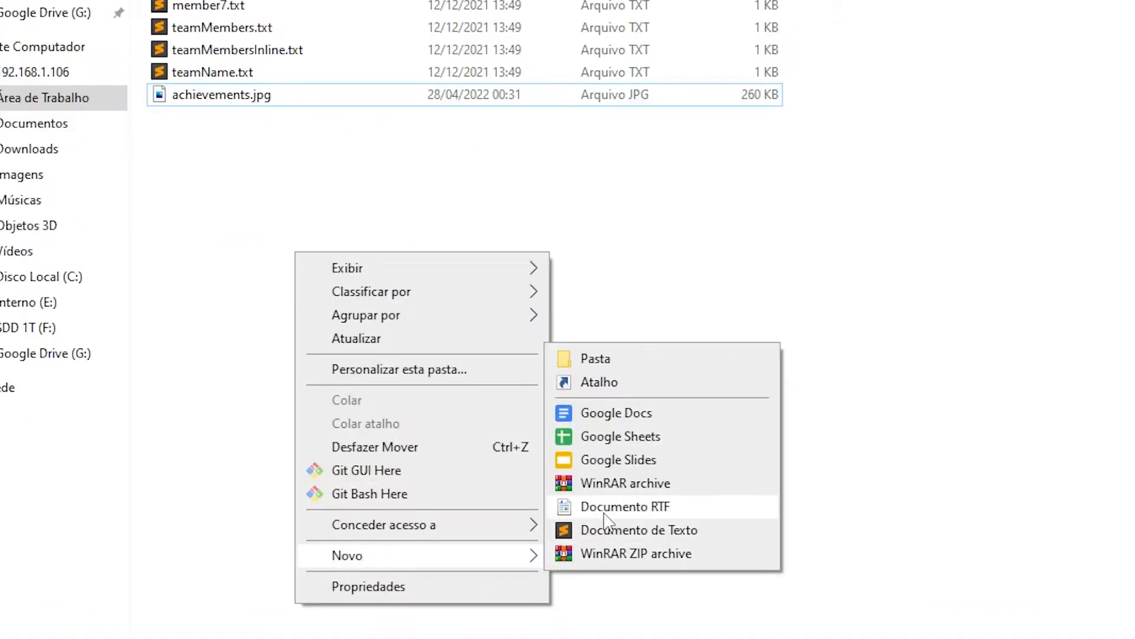
{"action": "left_click", "coordinate": [639, 487]}
{"action": "type", "text": "description"}
{"action": "key", "text": "Return"}
{"action": "key", "text": "Return"}
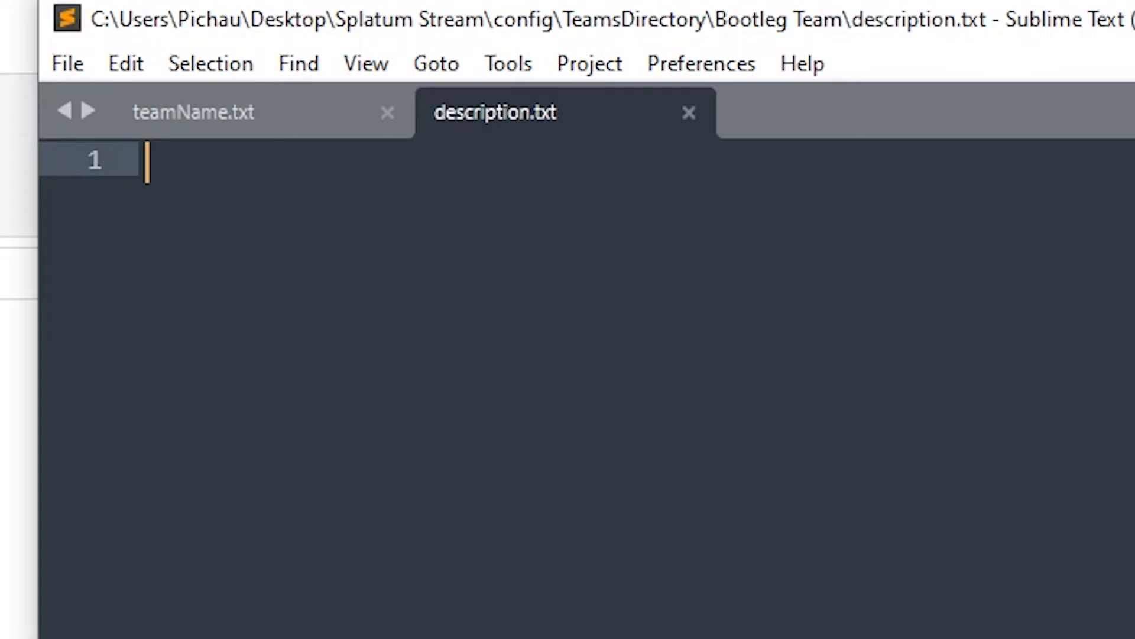
{"action": "type", "text": "A cool team :)"}
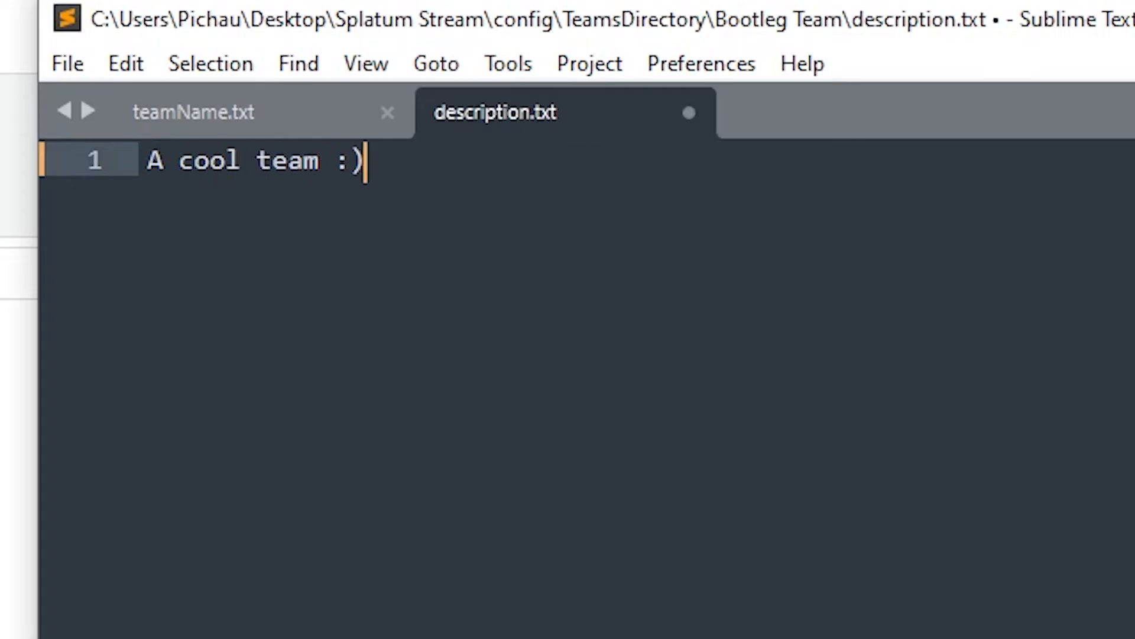
{"action": "key", "text": "ctrl+s"}
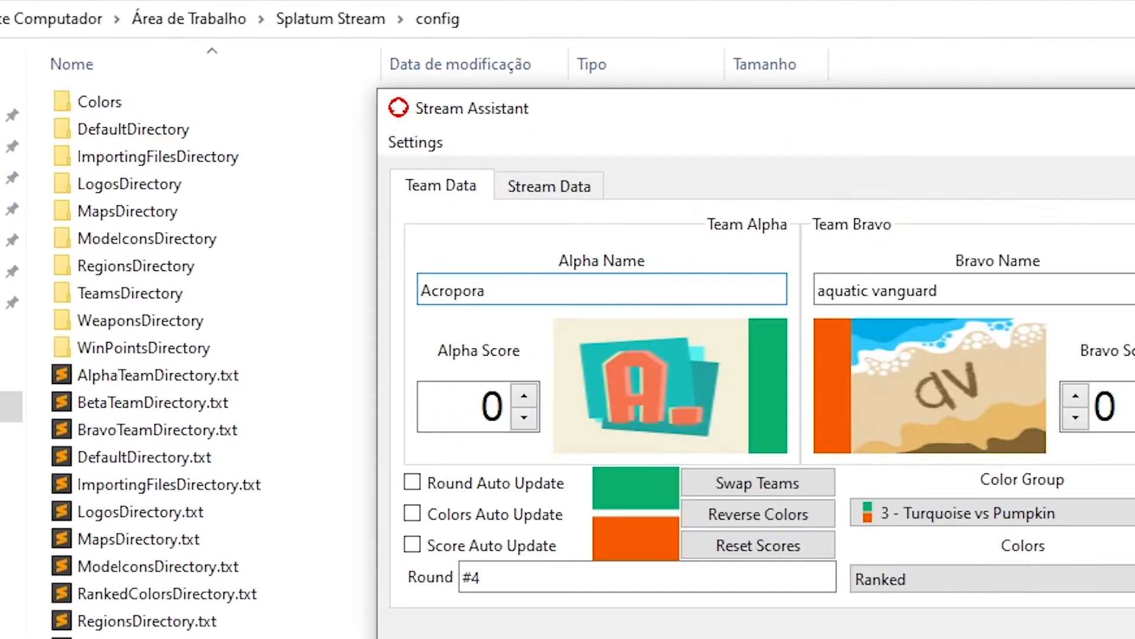
Replace the Alpha team name with "Not a team" and the Bravo team name with "nope"
{"action": "double_click", "coordinate": [447, 291]}
{"action": "type", "text": "Not a team"}
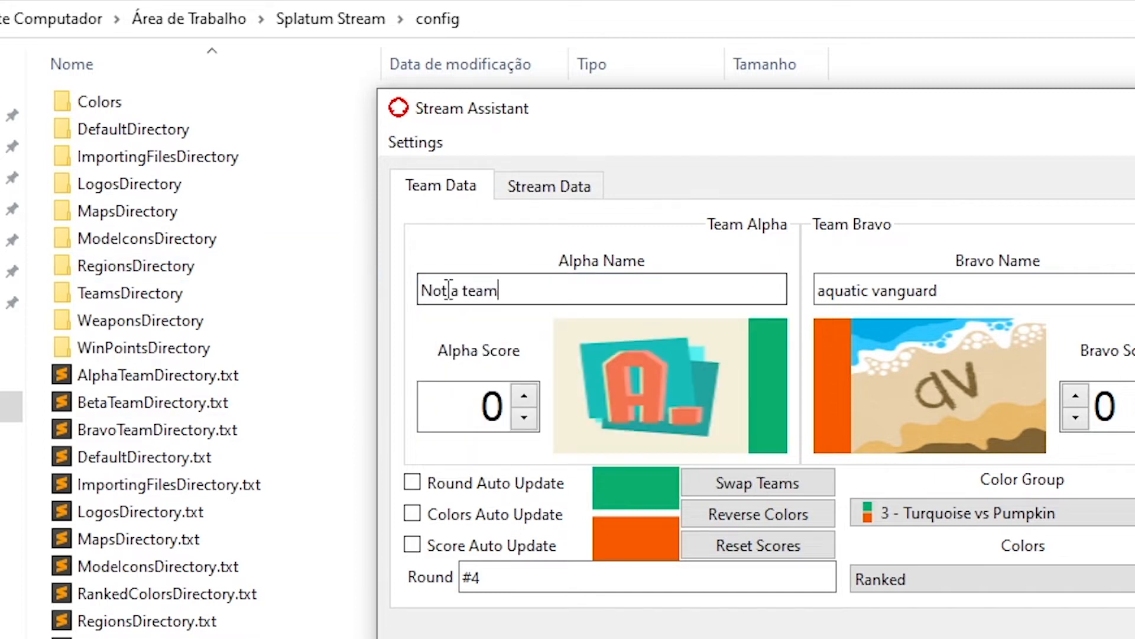
{"action": "triple_click", "coordinate": [910, 299]}
{"action": "type", "text": "nope"}
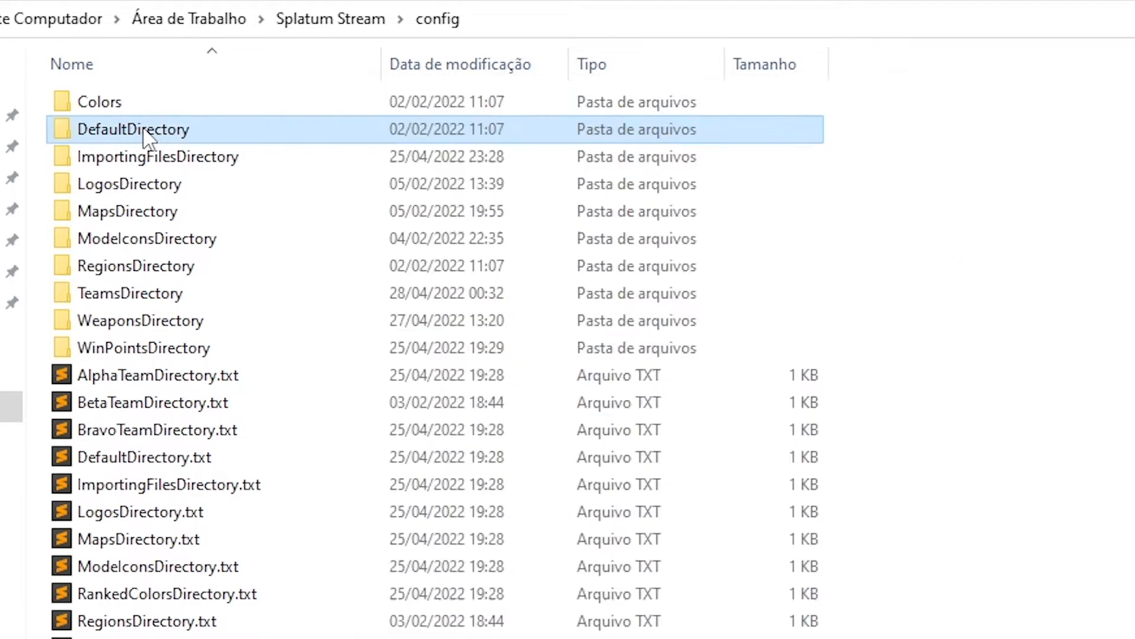
Open the logo folder inside DefaultDirectory to view its contents
{"action": "double_click", "coordinate": [143, 129]}
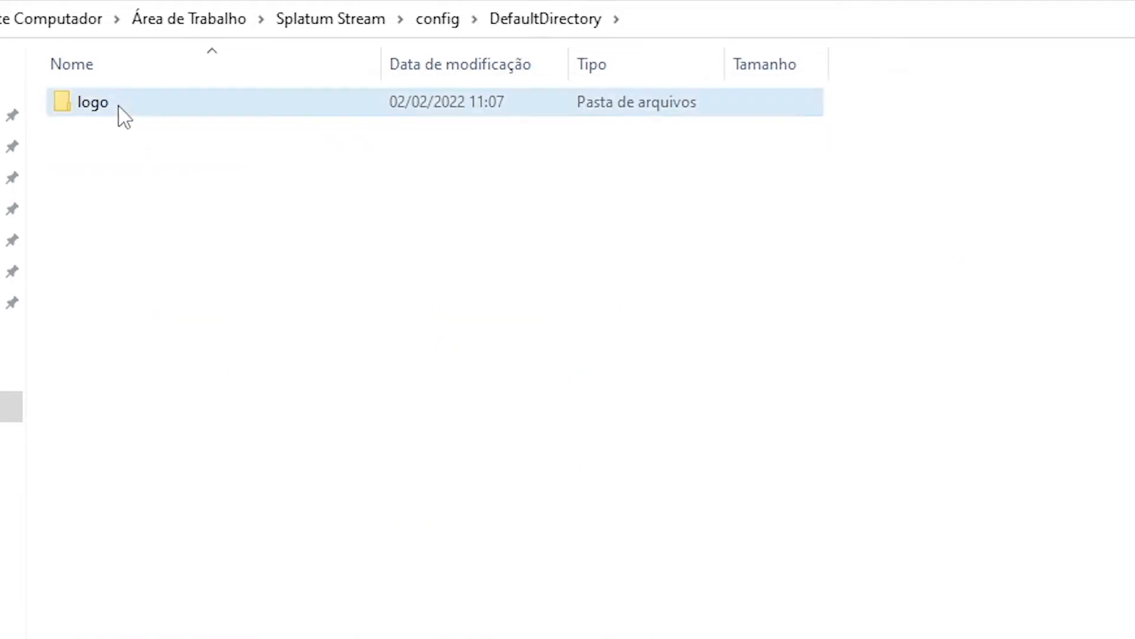
{"action": "double_click", "coordinate": [118, 105]}
{"action": "left_click_drag", "start_coordinate": [83, 203], "coordinate": [1025, 101]}
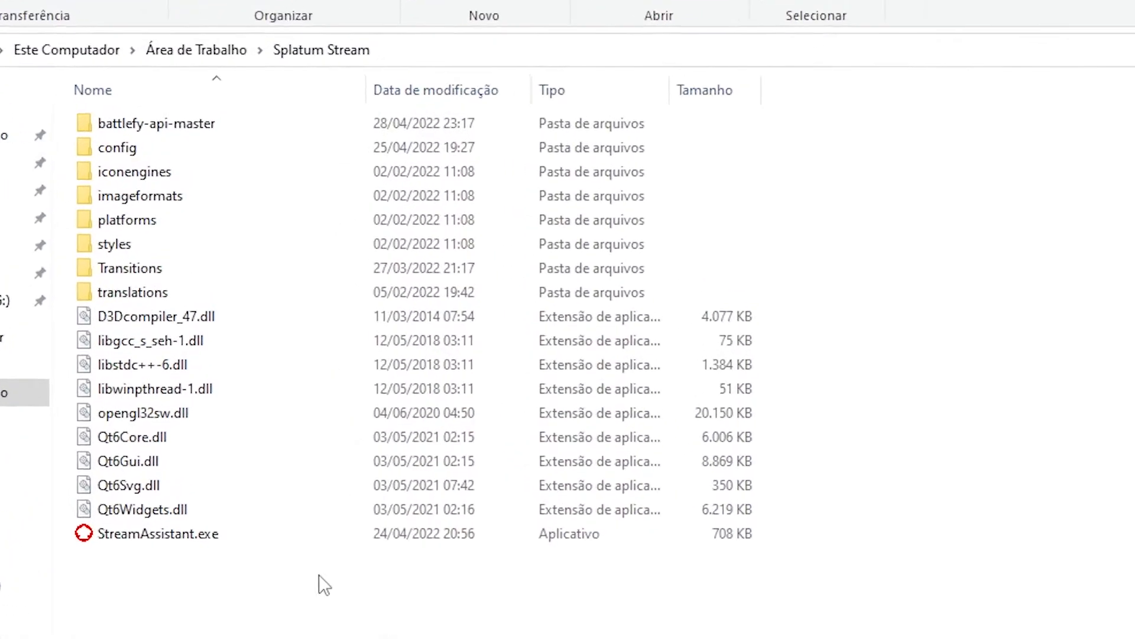
Open TournamentsIDs.txt from the battlefy-api-master folder and inspect the tournament ID line
{"action": "left_click", "coordinate": [163, 123]}
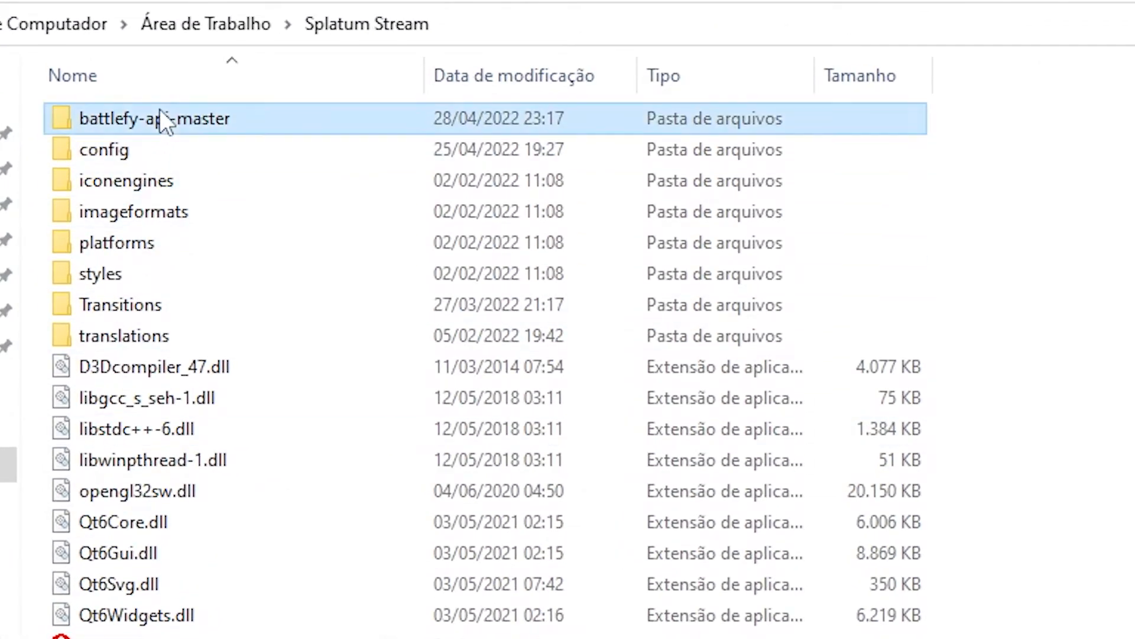
{"action": "double_click", "coordinate": [160, 112]}
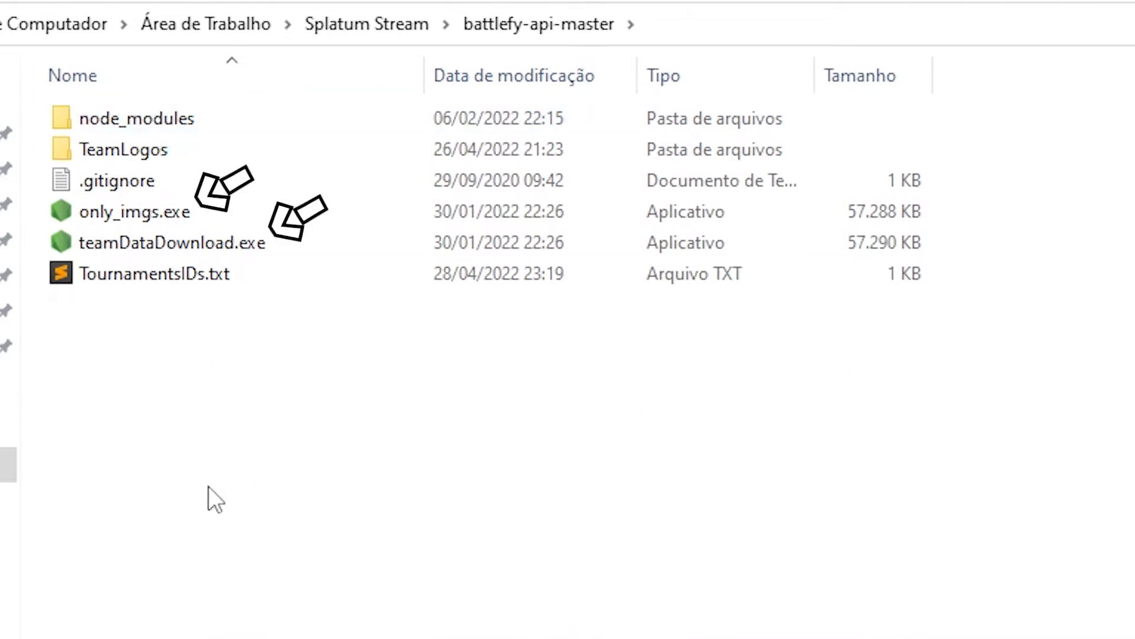
{"action": "double_click", "coordinate": [143, 274]}
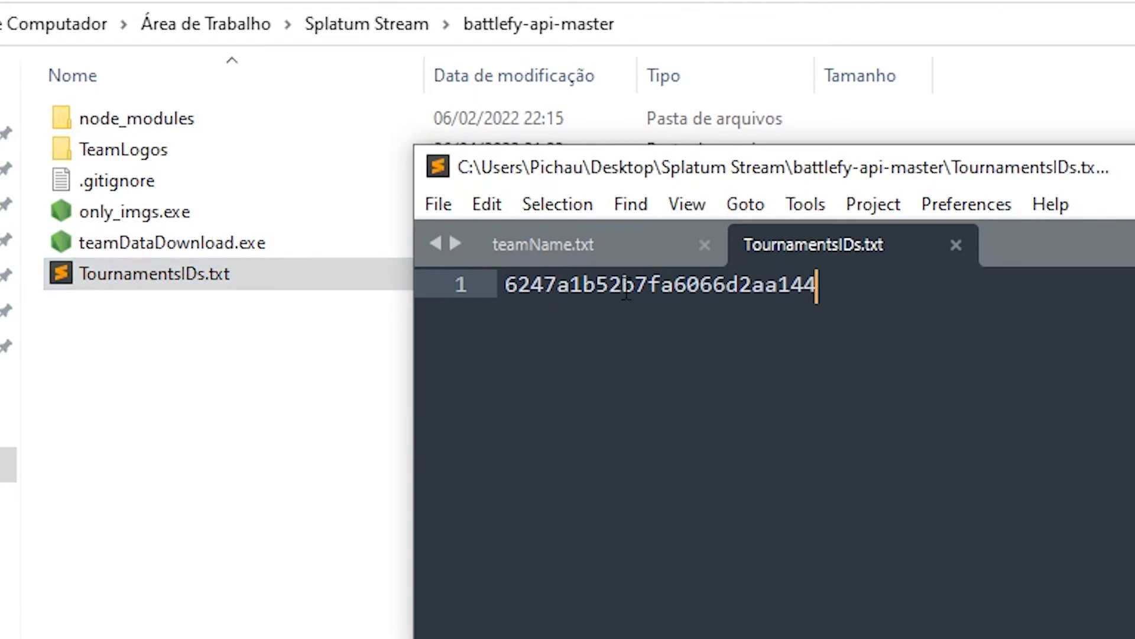
{"action": "double_click", "coordinate": [626, 289]}
{"action": "left_click", "coordinate": [799, 307]}
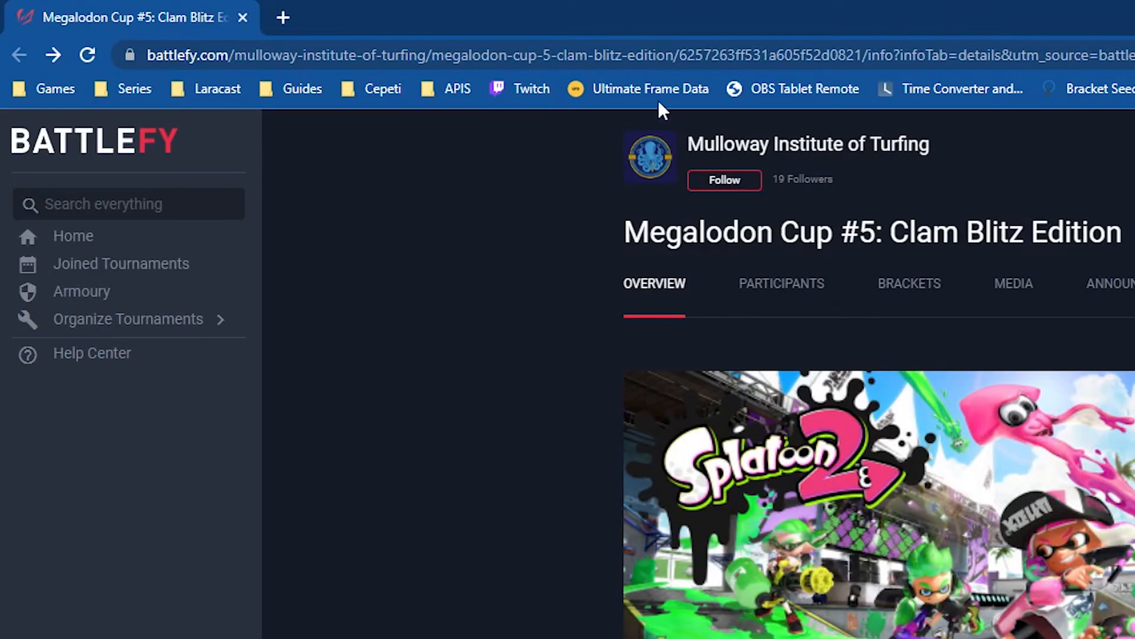
Copy the tournament ID from the Megalodon Cup #5 page address, add it as a second line in TournamentsIDs.txt, and save and close the file
{"action": "left_click", "coordinate": [807, 54]}
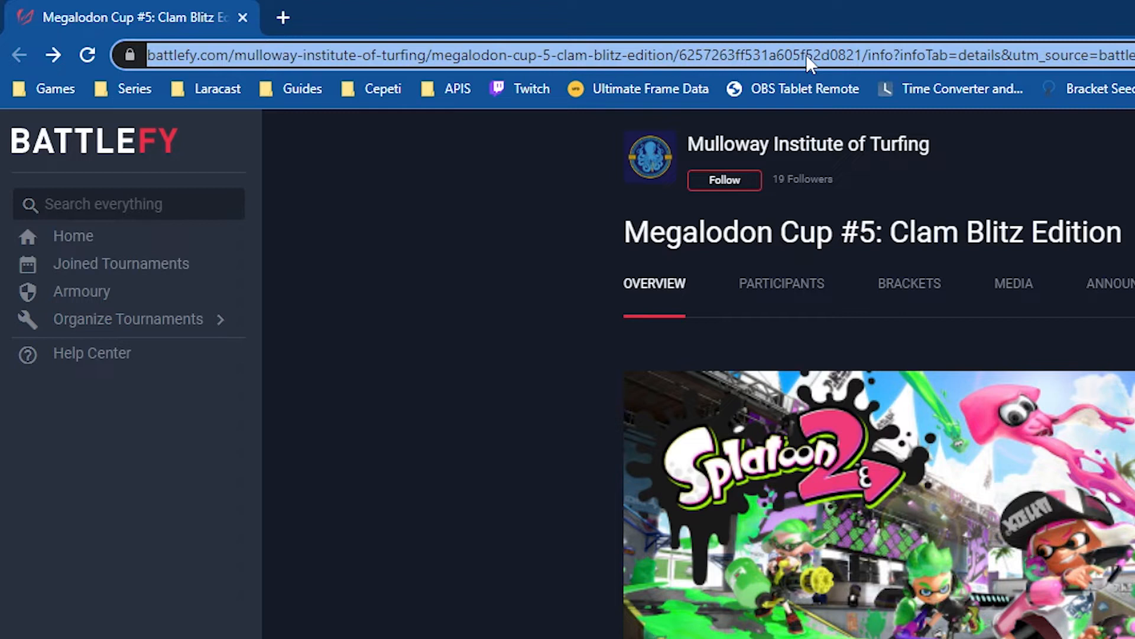
{"action": "double_click", "coordinate": [807, 55]}
{"action": "key", "text": "ctrl+c"}
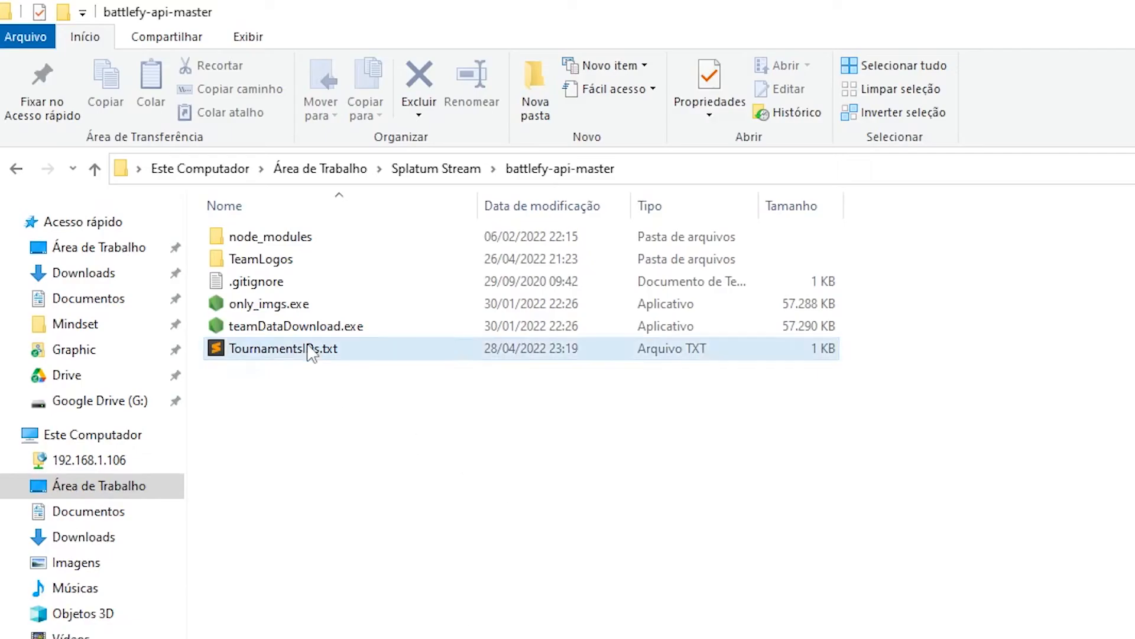
{"action": "double_click", "coordinate": [307, 349]}
{"action": "key", "text": "Return"}
{"action": "key", "text": "ctrl+v"}
{"action": "key", "text": "ctrl+s"}
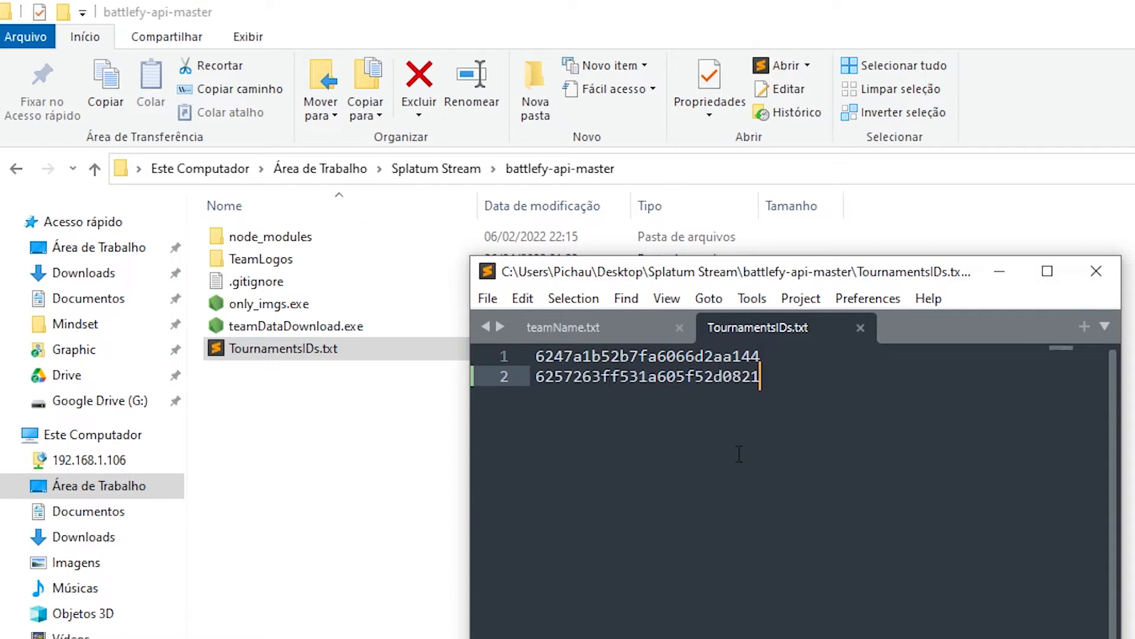
{"action": "left_click", "coordinate": [1096, 270]}
{"action": "left_click", "coordinate": [283, 264]}
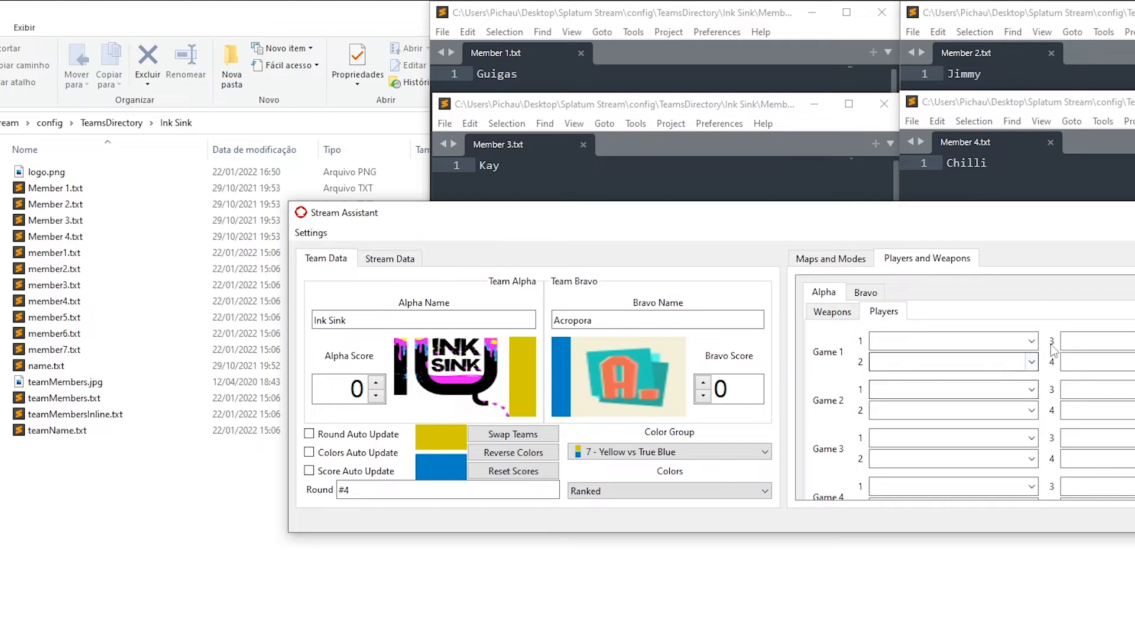
Fill the Alpha lineup for Game 1, entering "A new player" as player 1 and choosing listed team members for players 2 to 4
{"action": "left_click", "coordinate": [946, 341]}
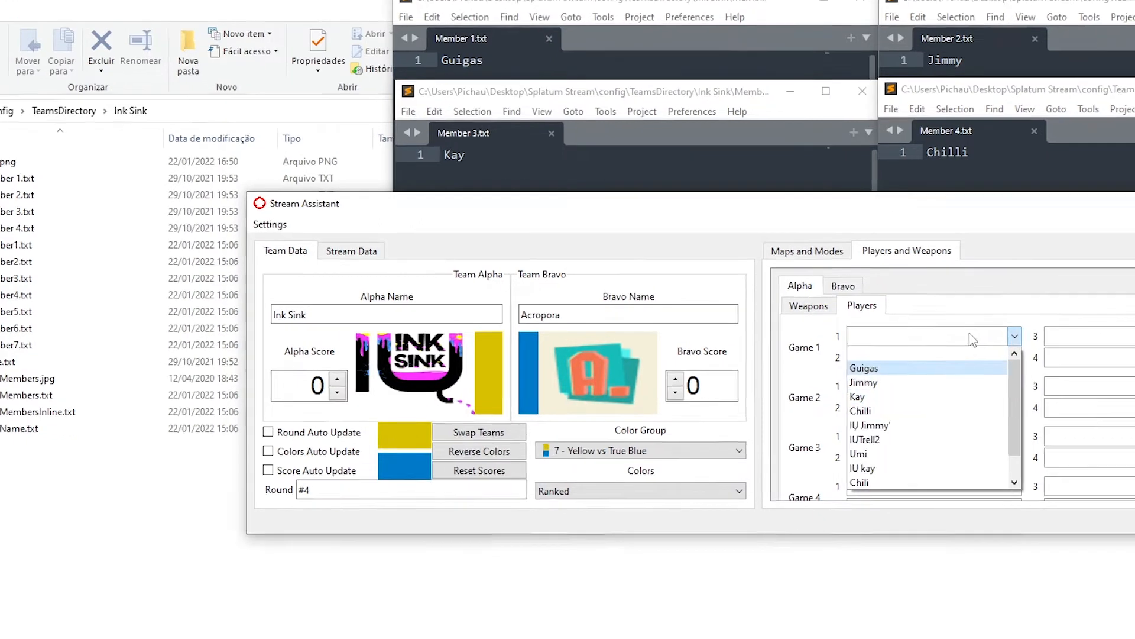
{"action": "left_click", "coordinate": [973, 341]}
{"action": "type", "text": "A new player"}
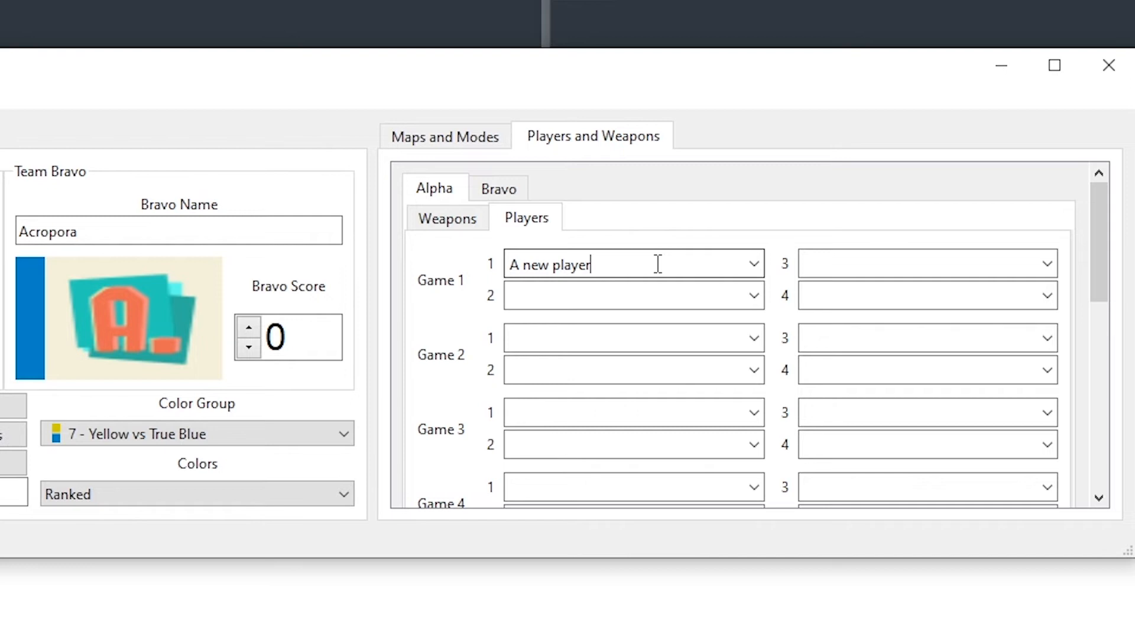
{"action": "left_click", "coordinate": [749, 292]}
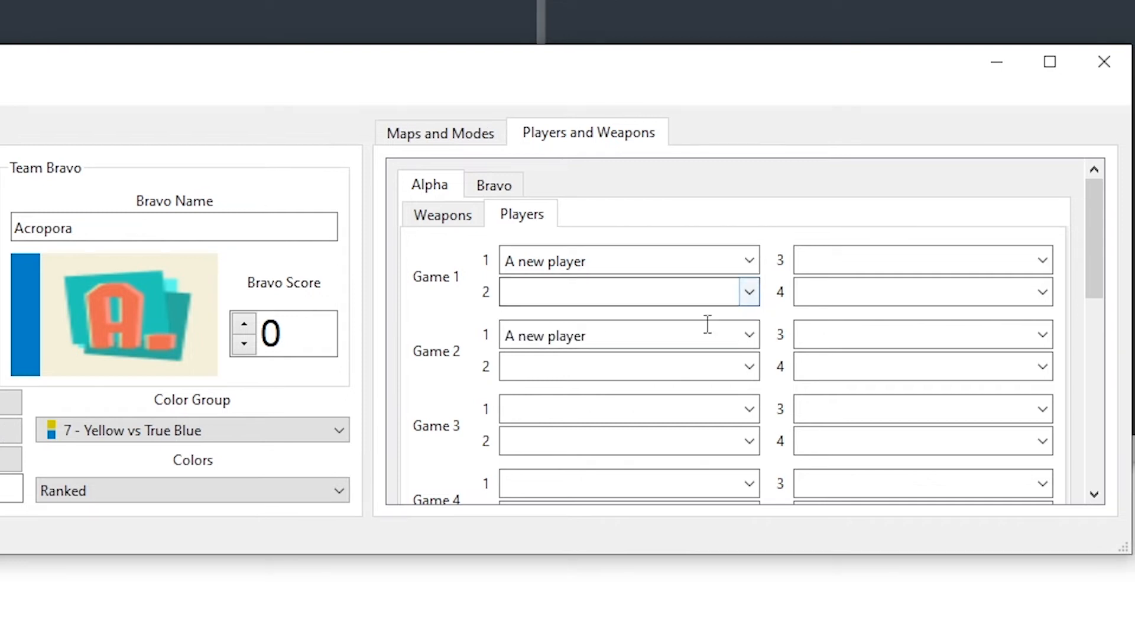
{"action": "left_click", "coordinate": [686, 401]}
{"action": "left_click", "coordinate": [1043, 261]}
{"action": "left_click", "coordinate": [952, 350]}
{"action": "left_click", "coordinate": [1043, 292]}
{"action": "left_click", "coordinate": [881, 446]}
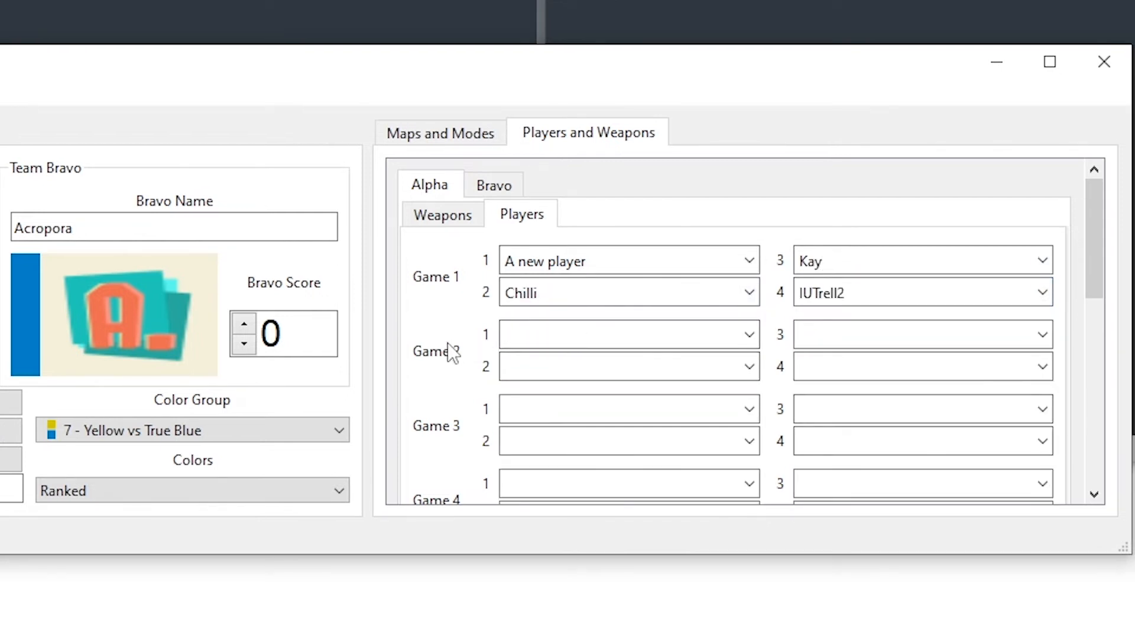
Copy the Game 1 Alpha lineup to Game 2 and clear the players of both games
{"action": "left_click", "coordinate": [444, 346]}
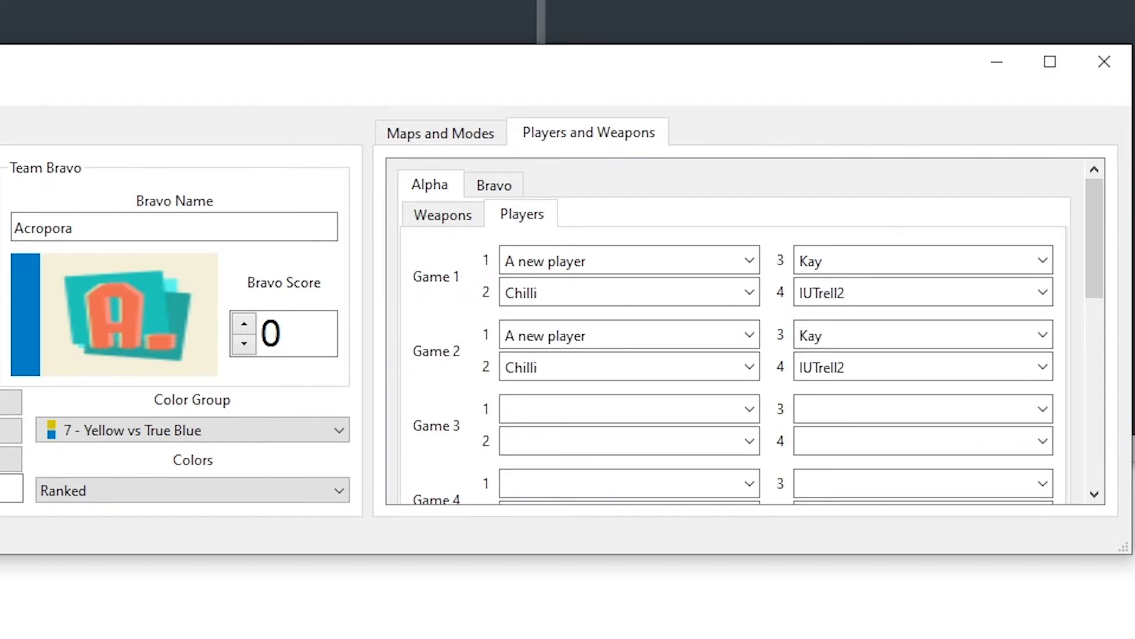
{"action": "right_click", "coordinate": [438, 354]}
{"action": "right_click", "coordinate": [442, 281]}
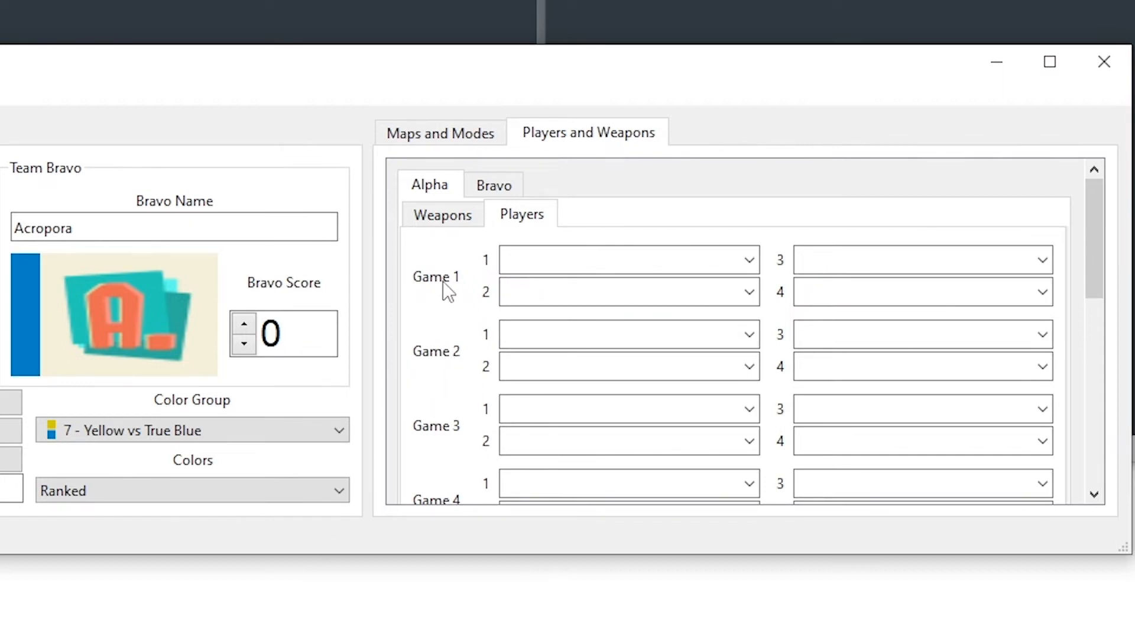
{"action": "left_click", "coordinate": [442, 282]}
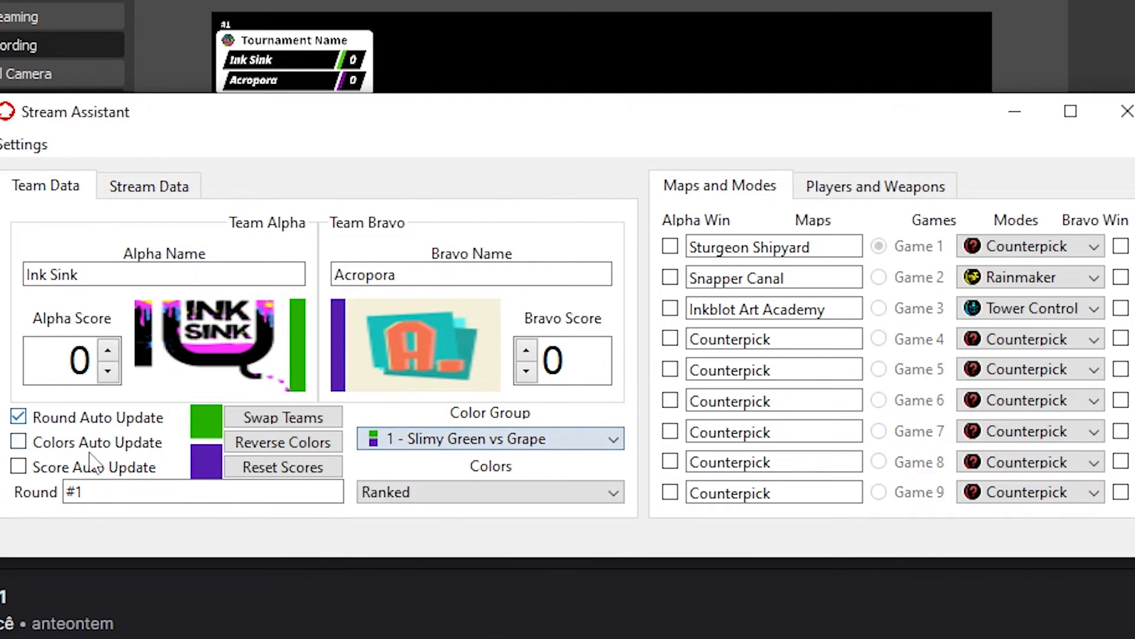
Enable Colors and Score Auto Update and mark Alpha wins for games 1, 2, 5, 6 and 9 and Bravo wins for games 3, 4, 7 and 8
{"action": "left_click", "coordinate": [89, 443]}
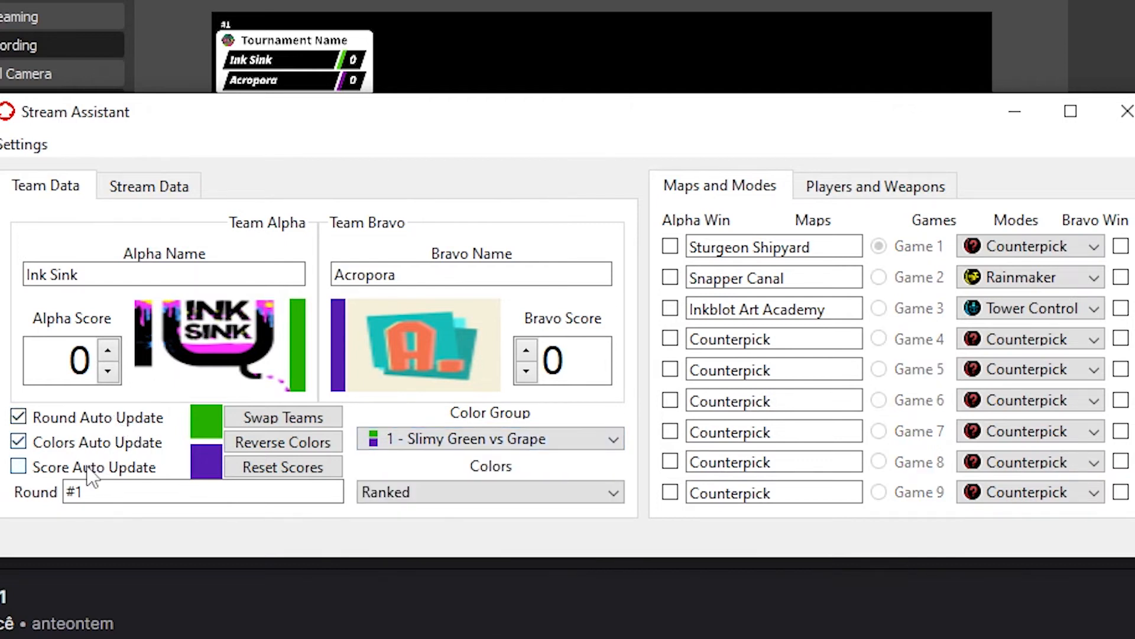
{"action": "left_click", "coordinate": [89, 466]}
{"action": "left_click", "coordinate": [670, 246]}
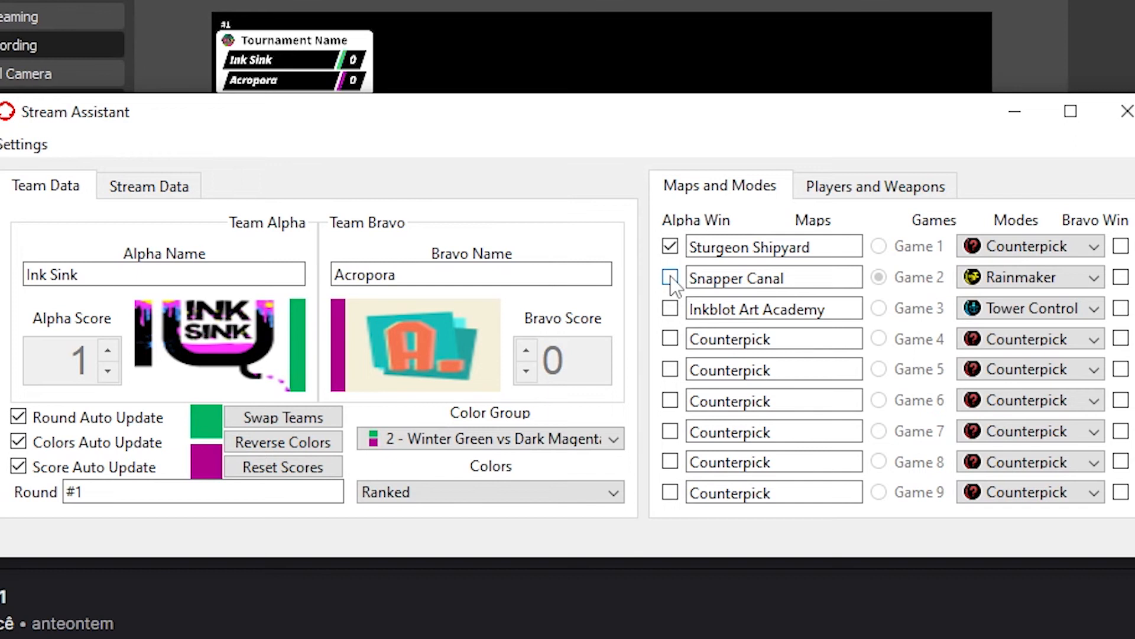
{"action": "left_click", "coordinate": [670, 278]}
{"action": "left_click", "coordinate": [1121, 308]}
{"action": "left_click", "coordinate": [1121, 338]}
{"action": "left_click", "coordinate": [670, 369]}
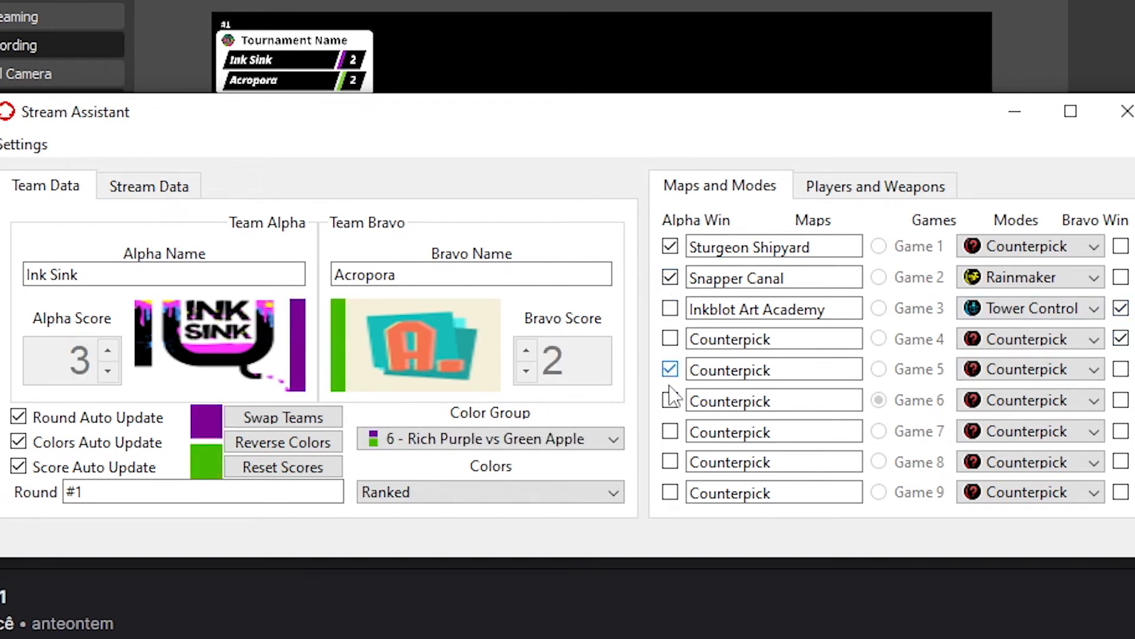
{"action": "left_click", "coordinate": [670, 399]}
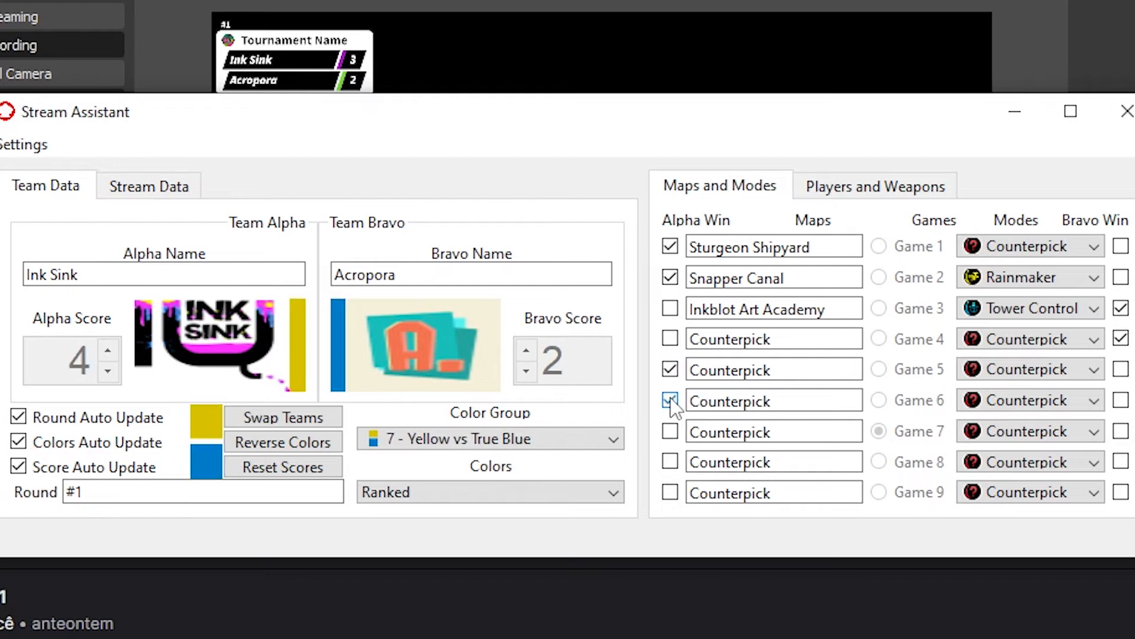
{"action": "left_click", "coordinate": [1121, 431]}
{"action": "left_click", "coordinate": [1120, 462]}
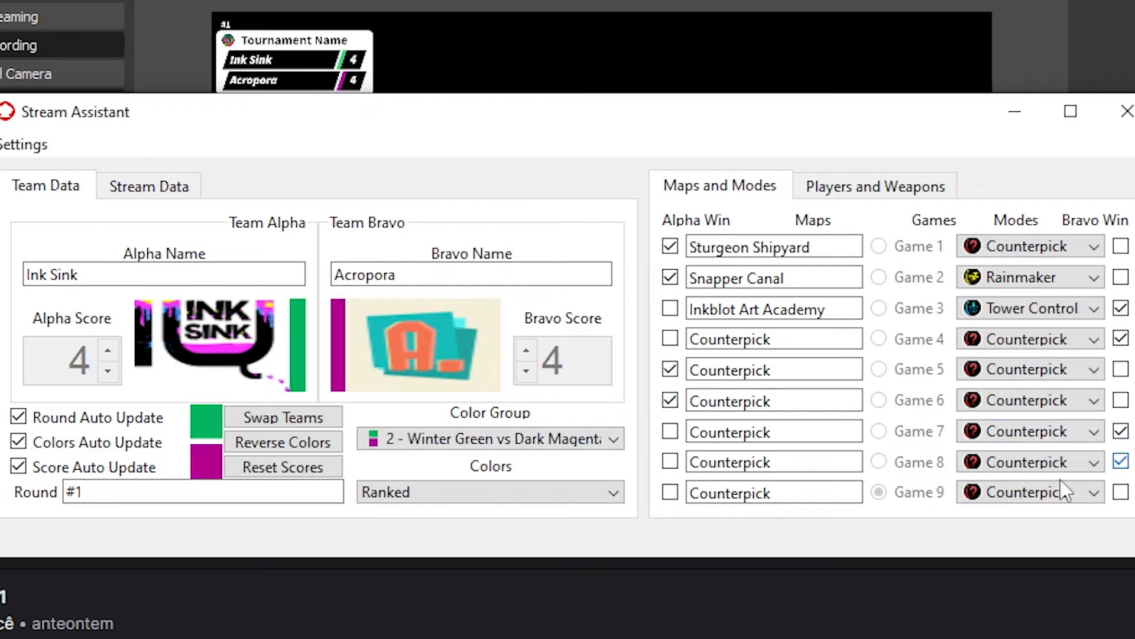
{"action": "left_click", "coordinate": [672, 494]}
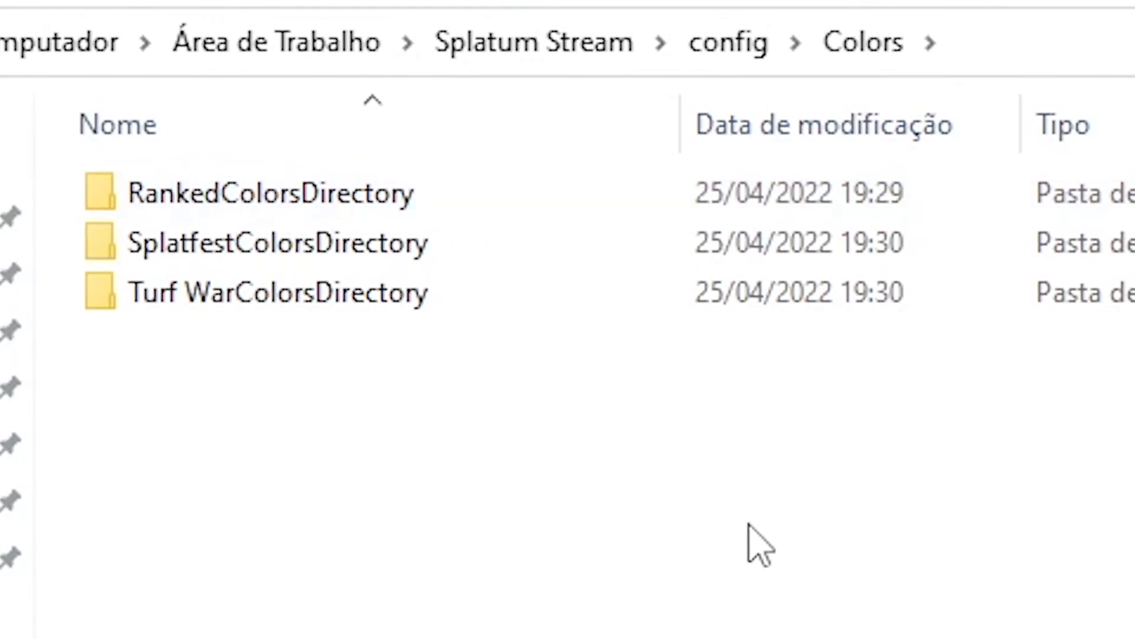
Open RankedColorsDirectory inside the Colors config folder to view its contents
{"action": "double_click", "coordinate": [312, 188]}
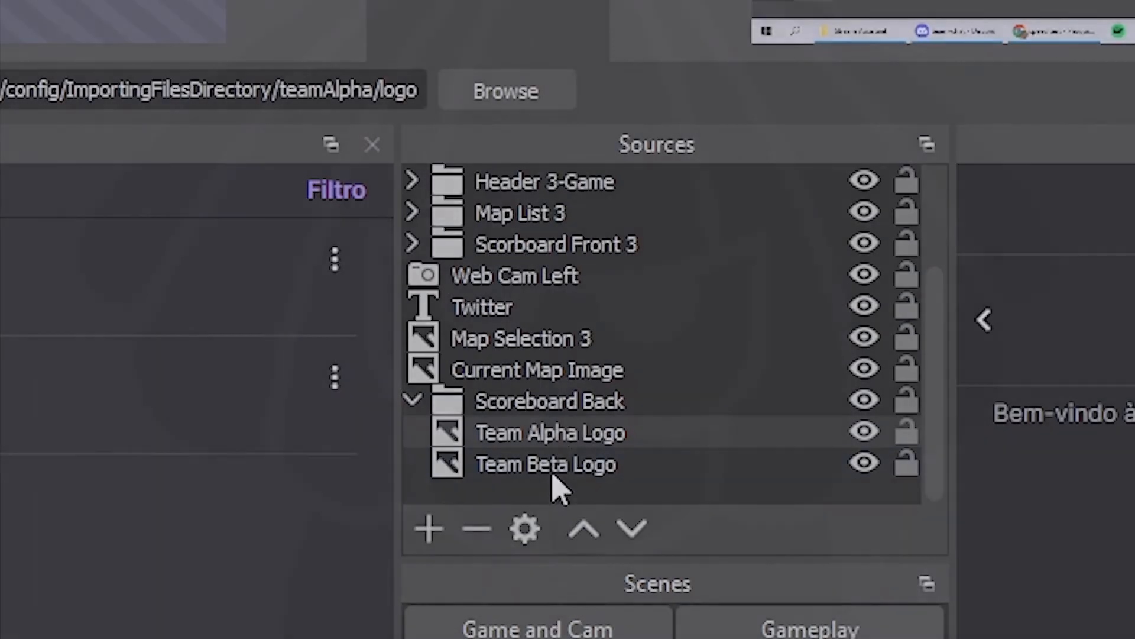
In OBS Studio, open the filters of the Team Alpha Logo source in the Scoreboard Back group
{"action": "left_click", "coordinate": [546, 445]}
{"action": "right_click", "coordinate": [556, 436]}
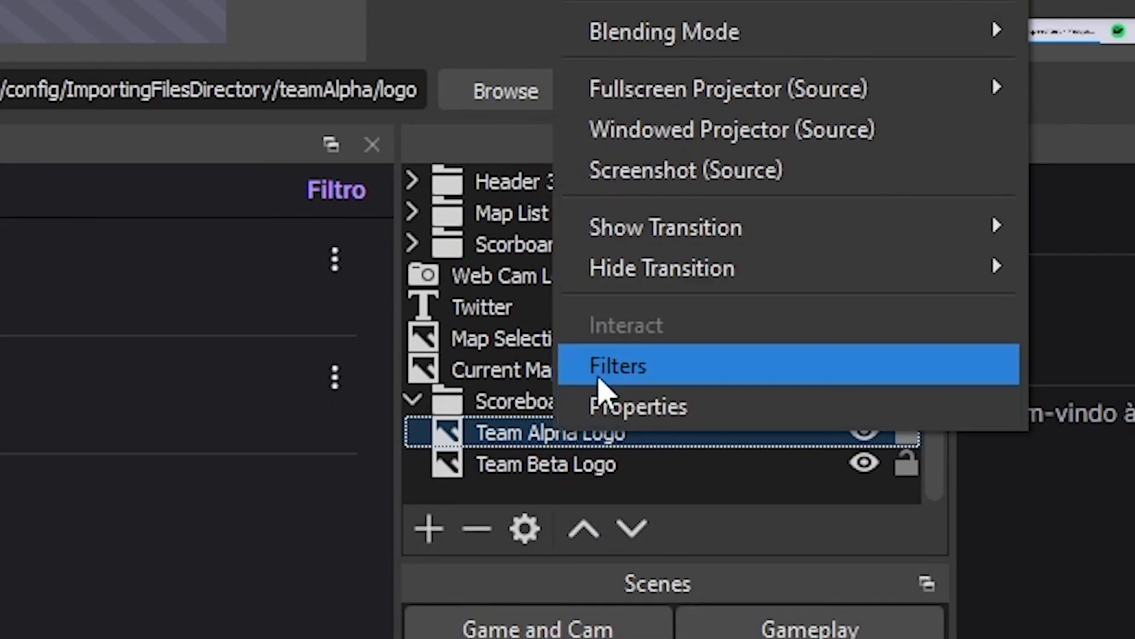
{"action": "left_click", "coordinate": [599, 376]}
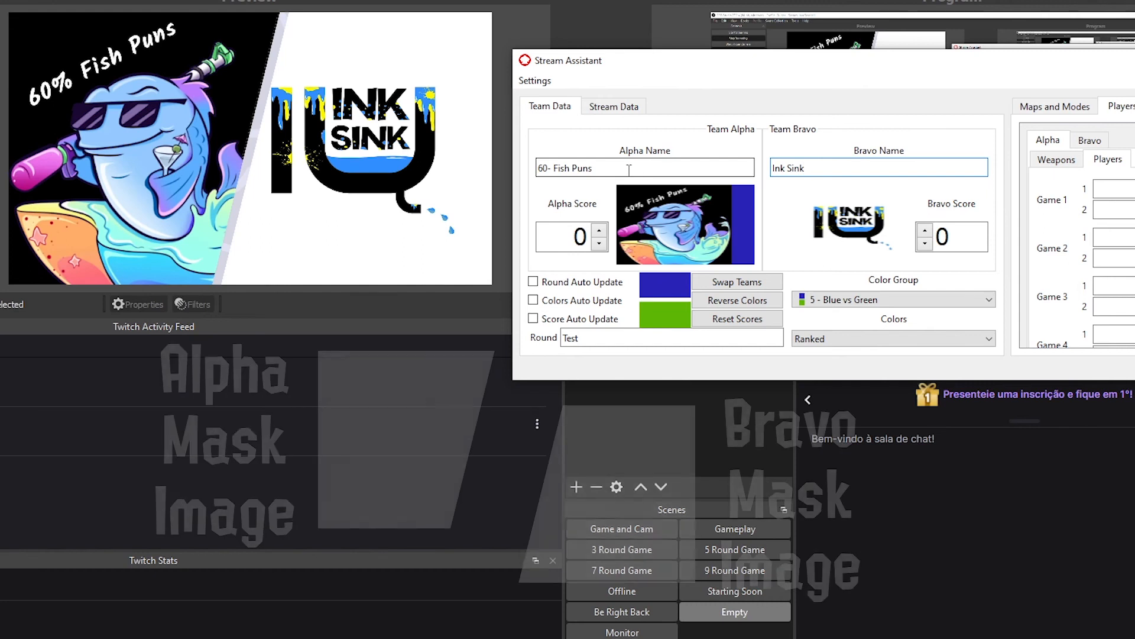
In Stream Assistant, set the Alpha team to the suggestion for "inkd" and the Bravo team to the suggestion for "campfire"
{"action": "triple_click", "coordinate": [628, 171]}
{"action": "type", "text": "inkd"}
{"action": "left_click", "coordinate": [631, 184]}
{"action": "triple_click", "coordinate": [813, 170]}
{"action": "type", "text": "campfire"}
{"action": "left_click", "coordinate": [816, 179]}
Change the Alpha team to the suggested team matching "4 be"
{"action": "triple_click", "coordinate": [750, 167]}
{"action": "type", "text": "4 be"}
{"action": "left_click", "coordinate": [640, 181]}
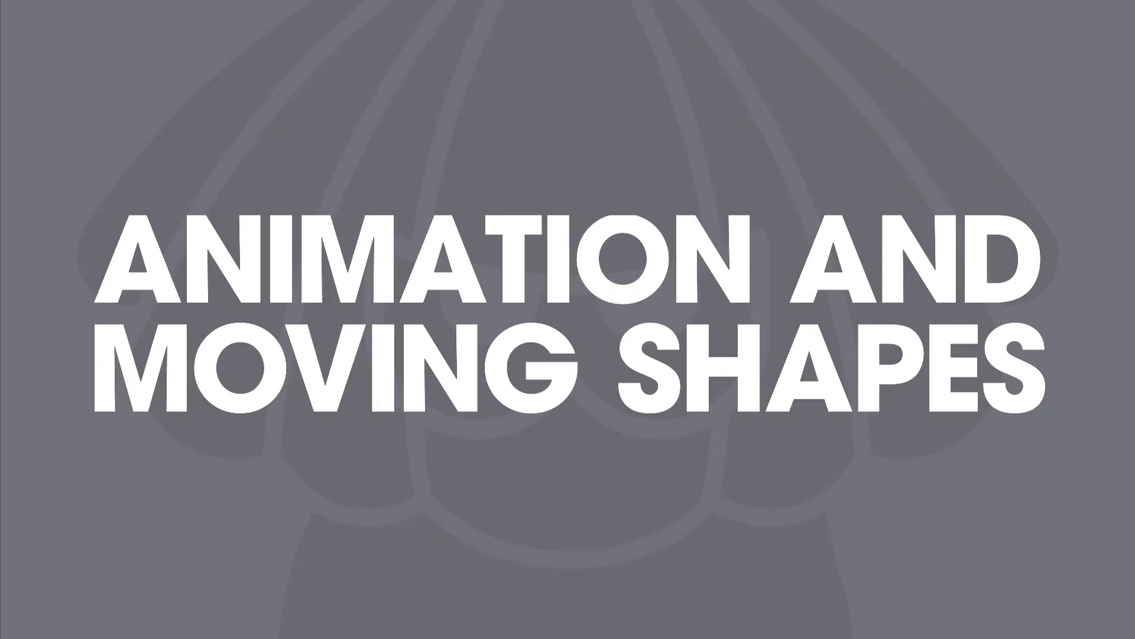